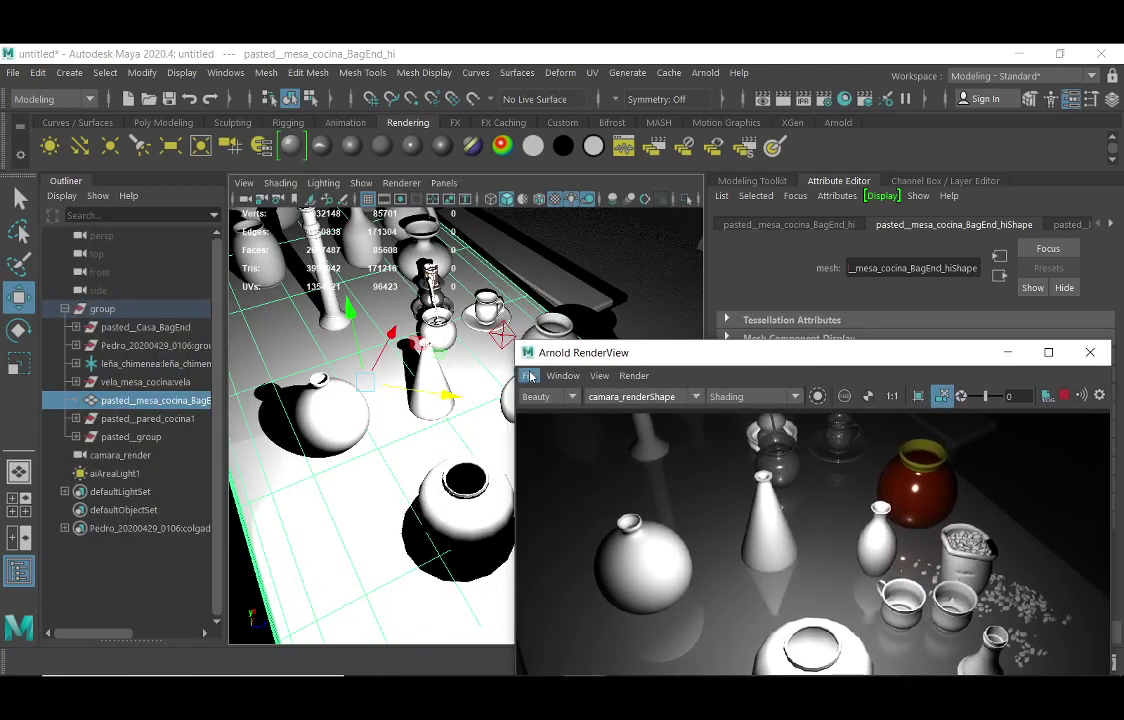
Select aiAreaLight1 in the scene and turn off its Illuminates By Default option
left_click(500, 337)
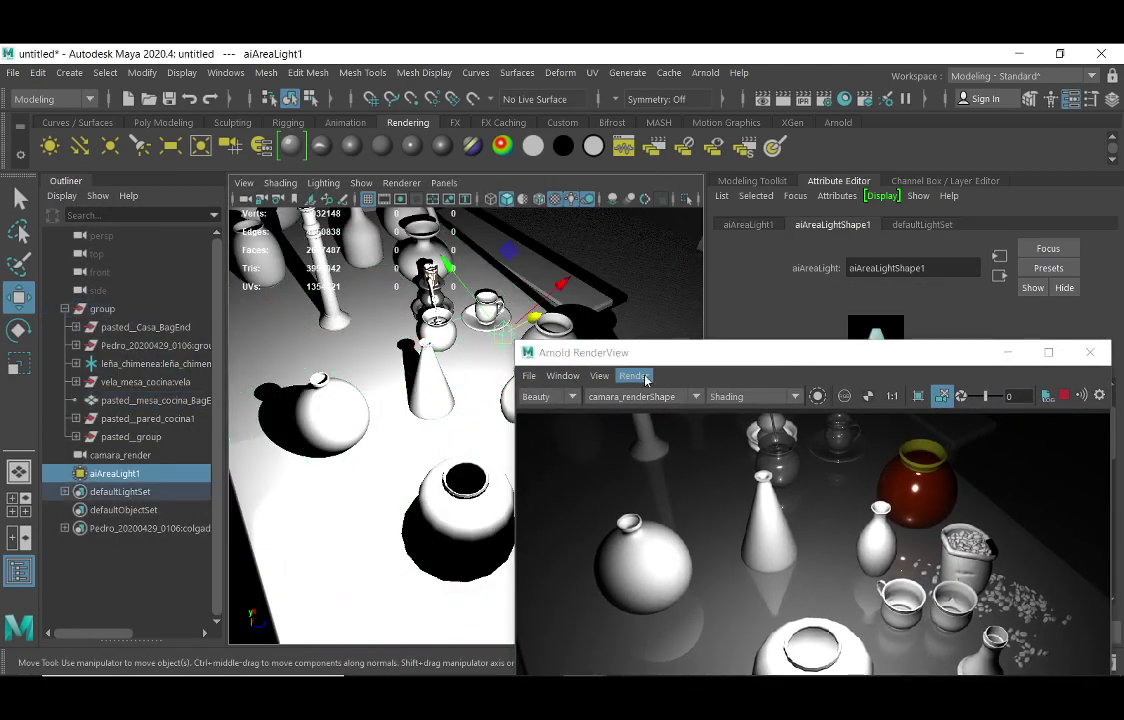
left_click_drag(690, 356, 285, 202)
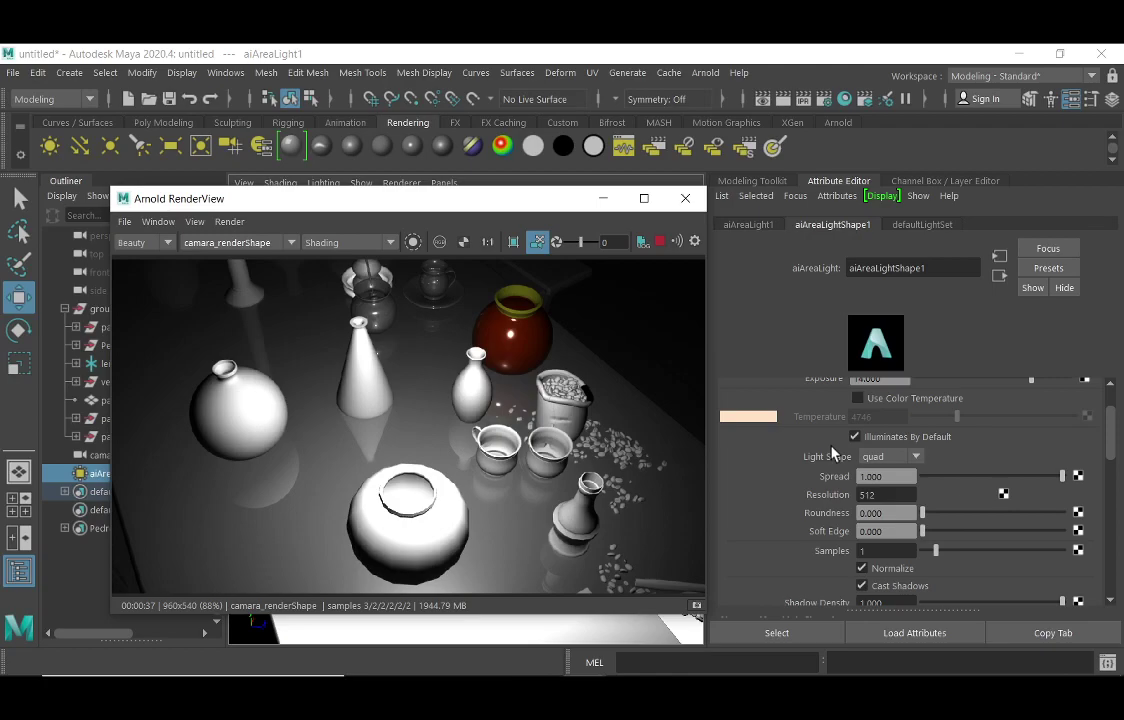
left_click(855, 437)
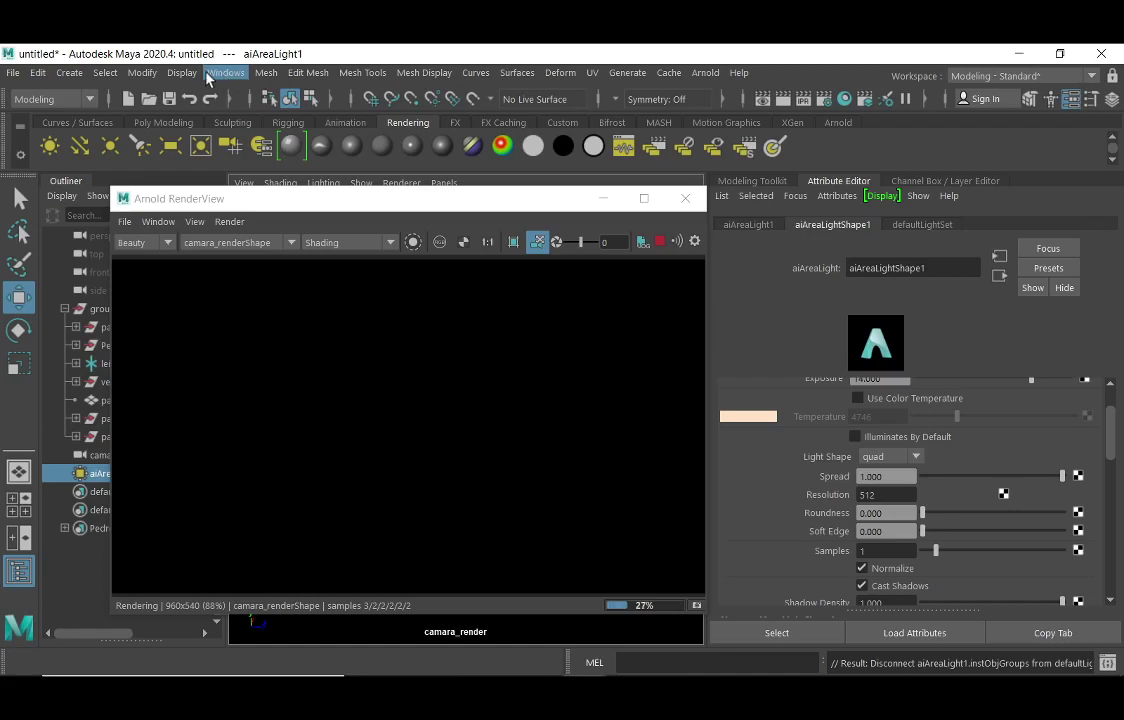
Bring up the Relationship Editor for light-centric light linking and enlarge it to show more objects
left_click(237, 79)
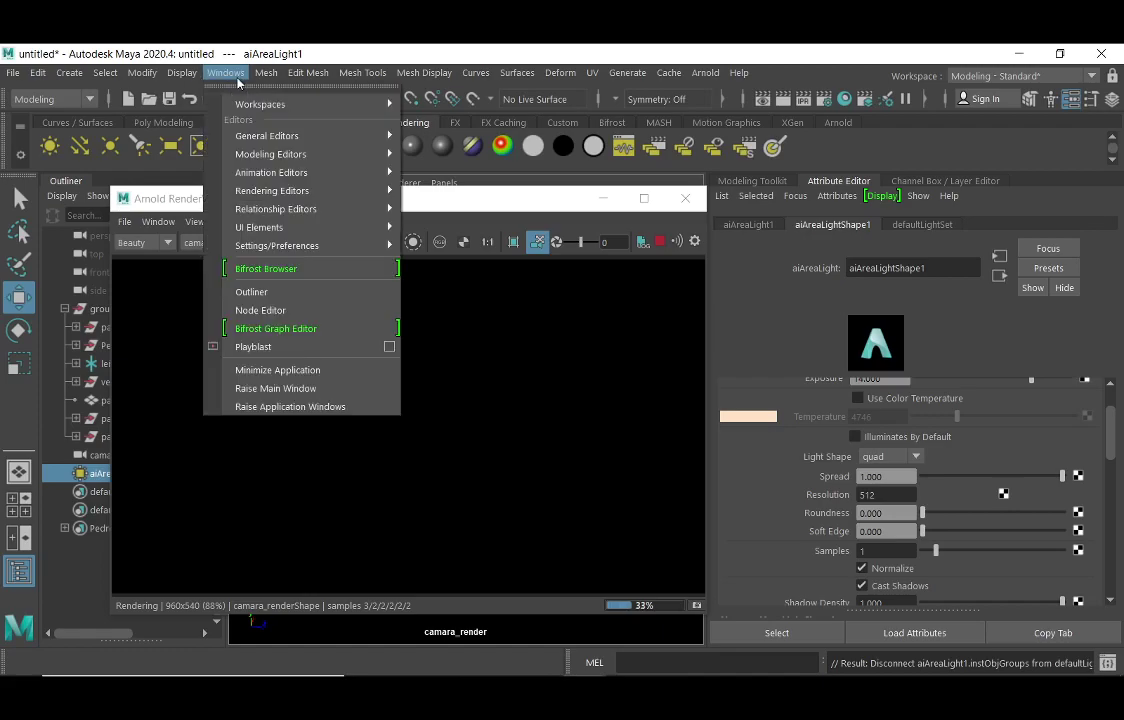
mouse_move(327, 215)
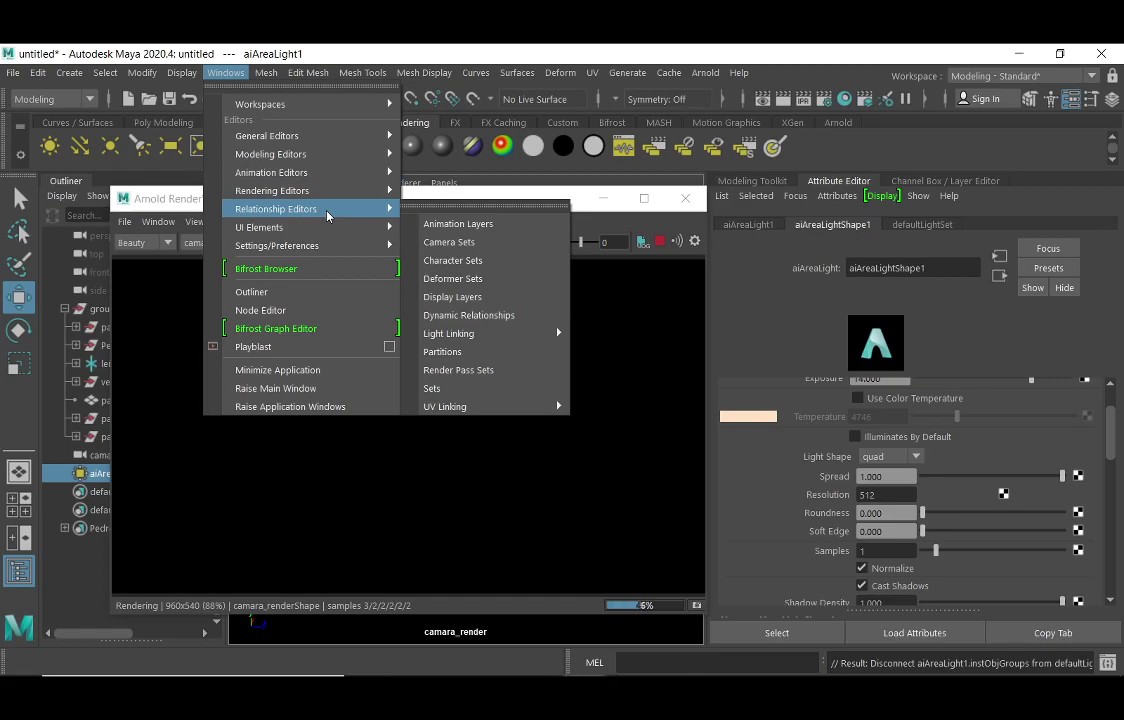
mouse_move(479, 342)
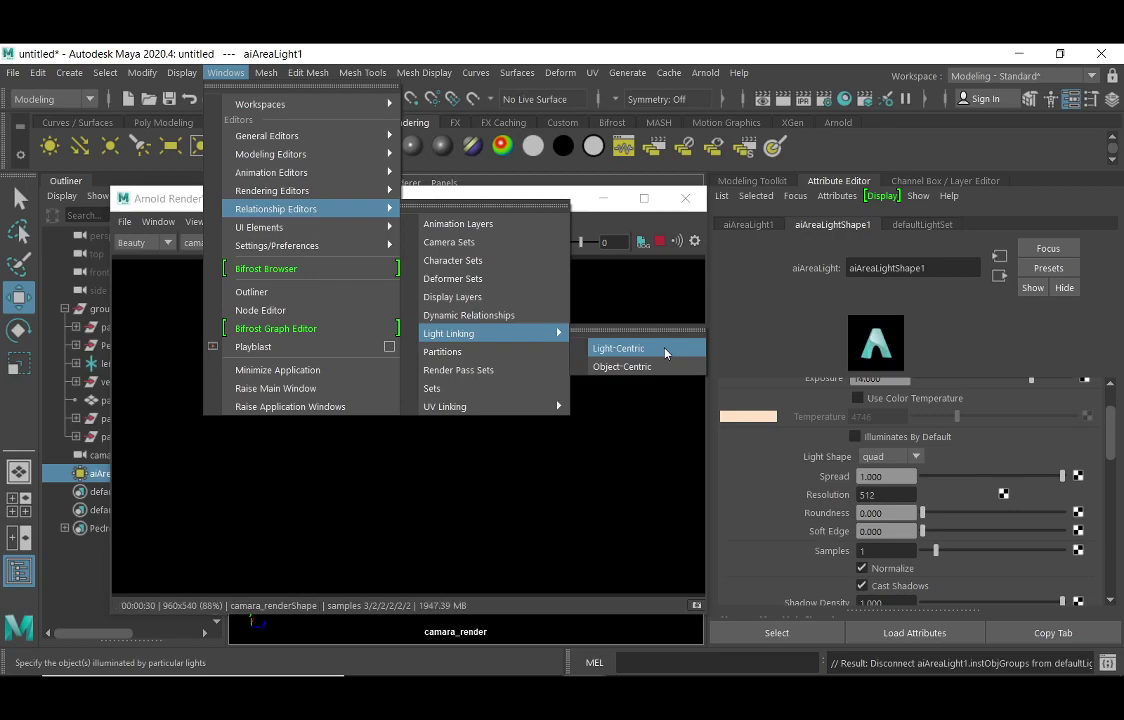
left_click(665, 352)
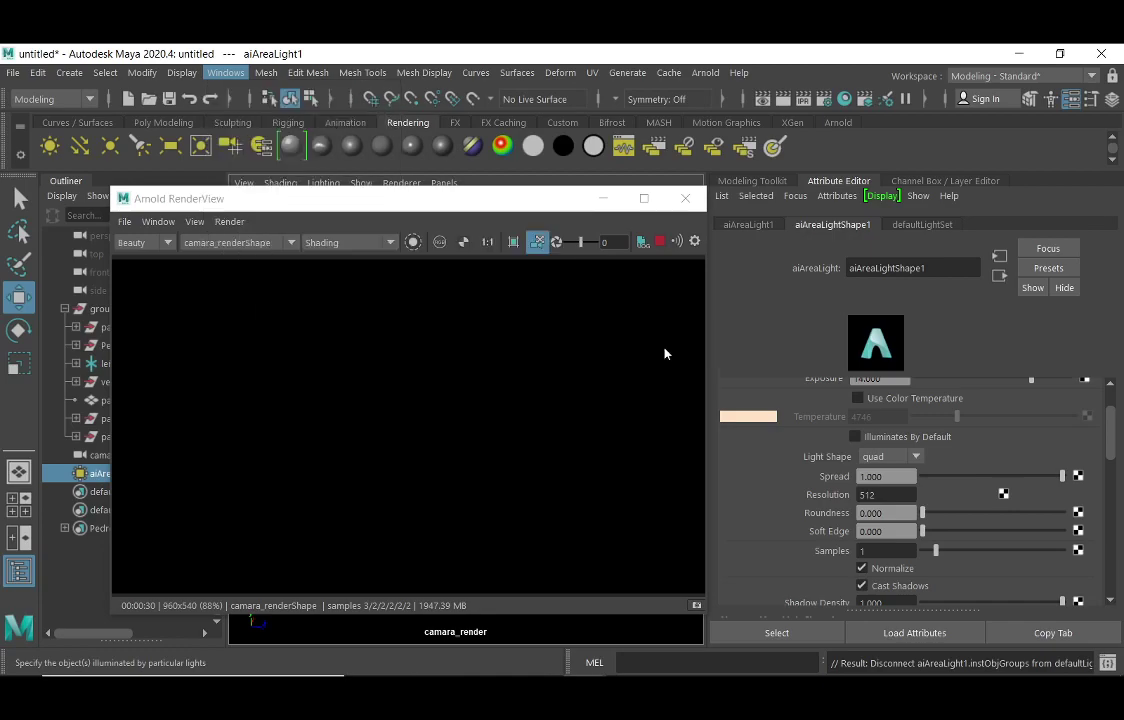
left_click_drag(392, 206, 430, 131)
left_click_drag(433, 380, 444, 572)
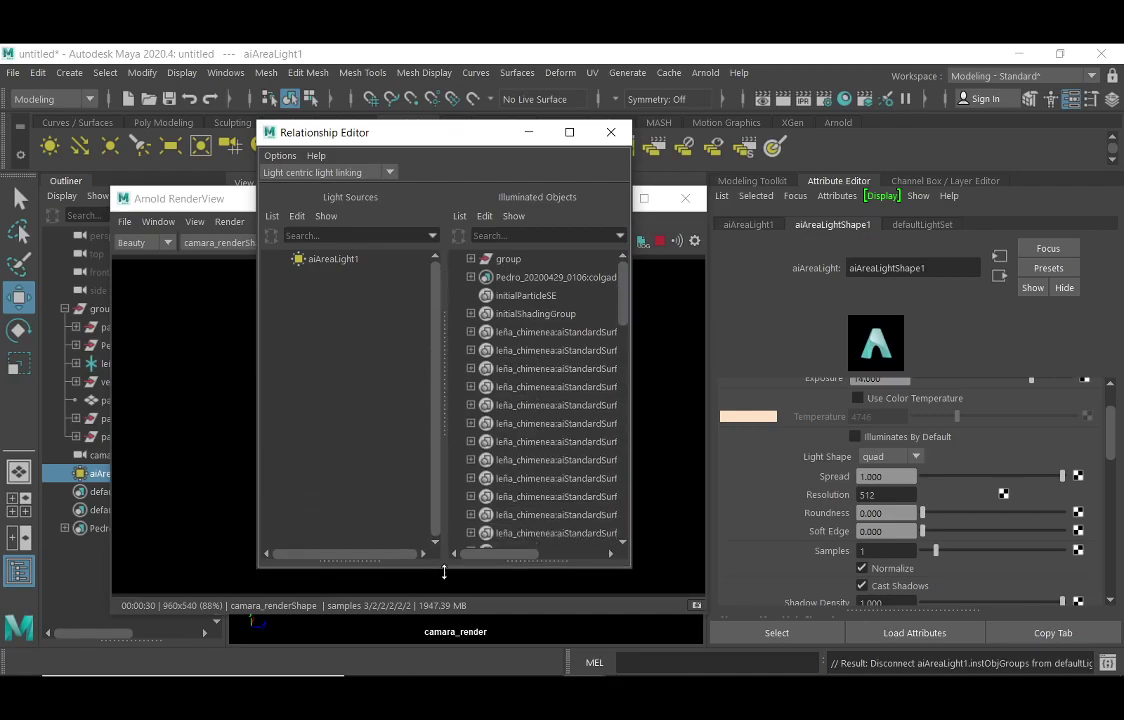
Link aiAreaLight1 to the table mesh pasted__mesa_cocina_BagEnd_hi inside the group
left_click(334, 264)
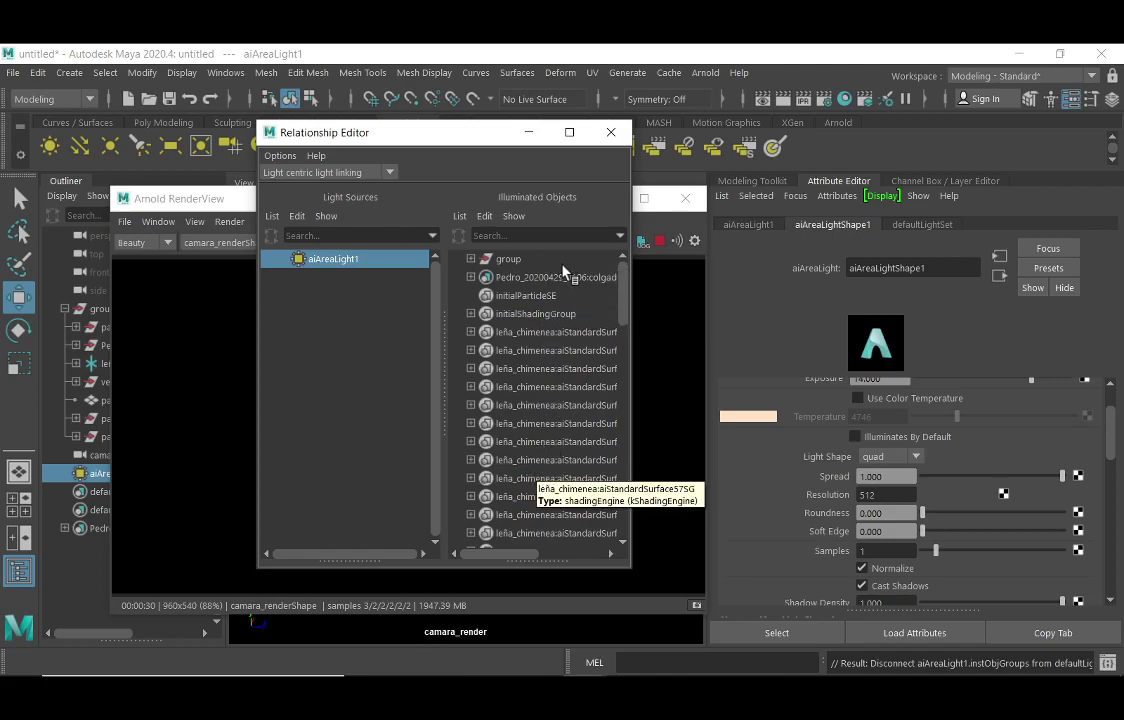
mouse_move(621, 297)
left_mouse_down()
mouse_move(637, 426)
mouse_move(630, 510)
mouse_move(633, 284)
left_mouse_up()
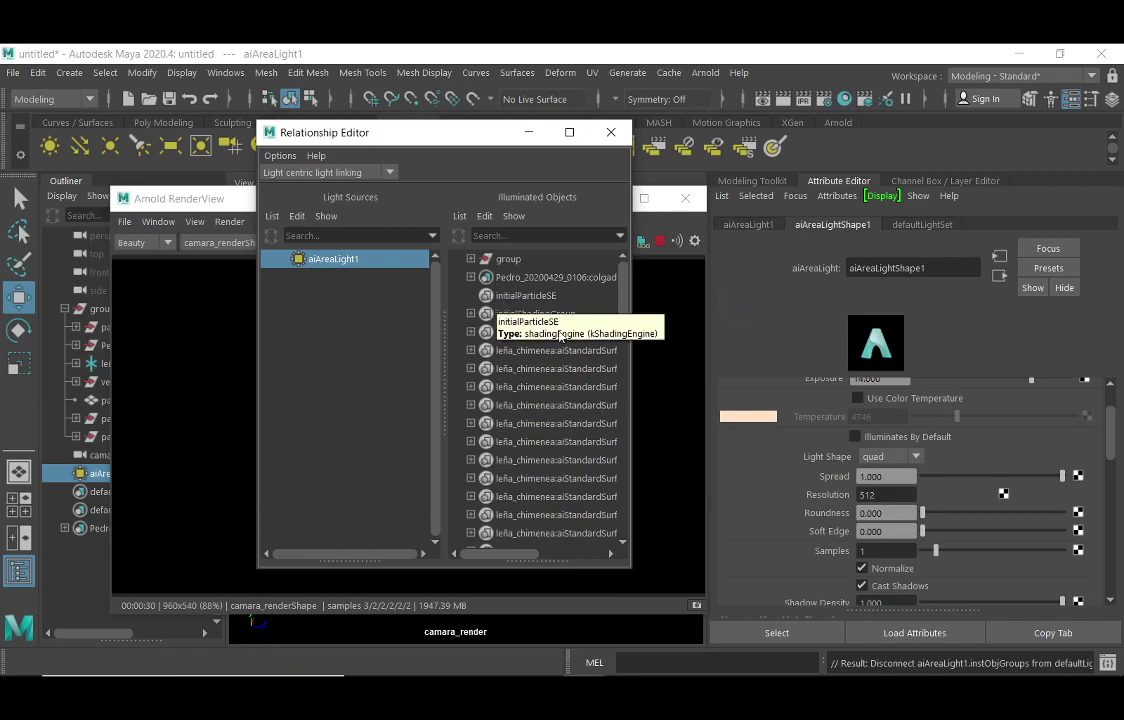
left_click(471, 259)
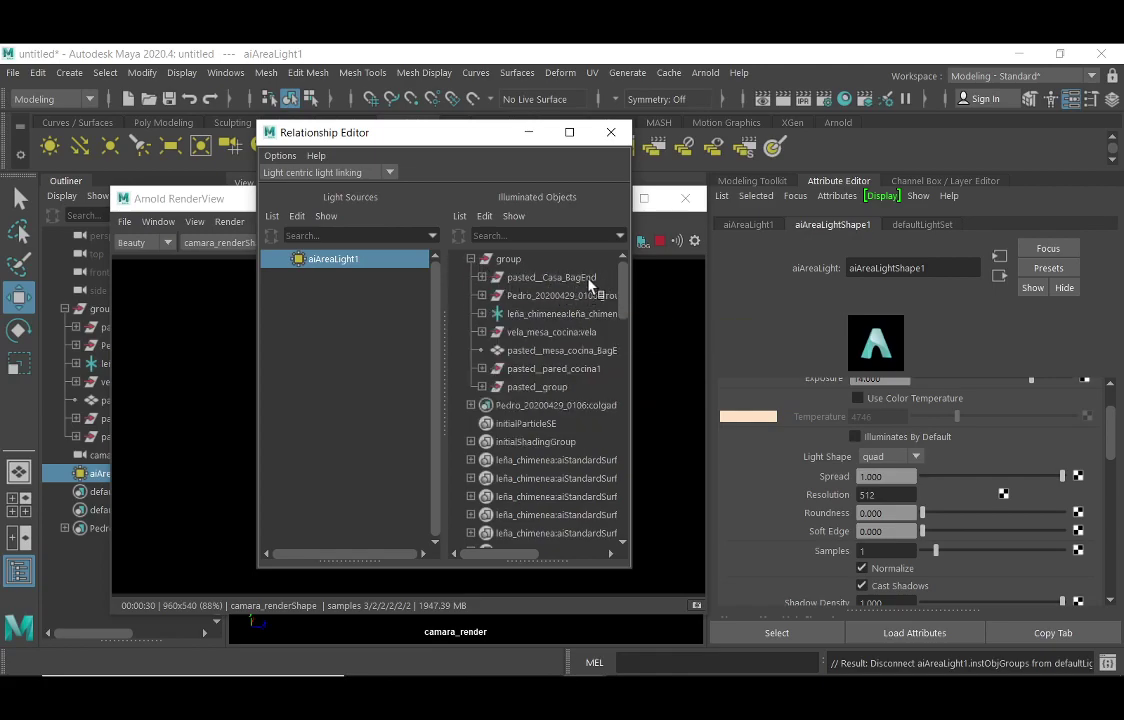
left_click(587, 351)
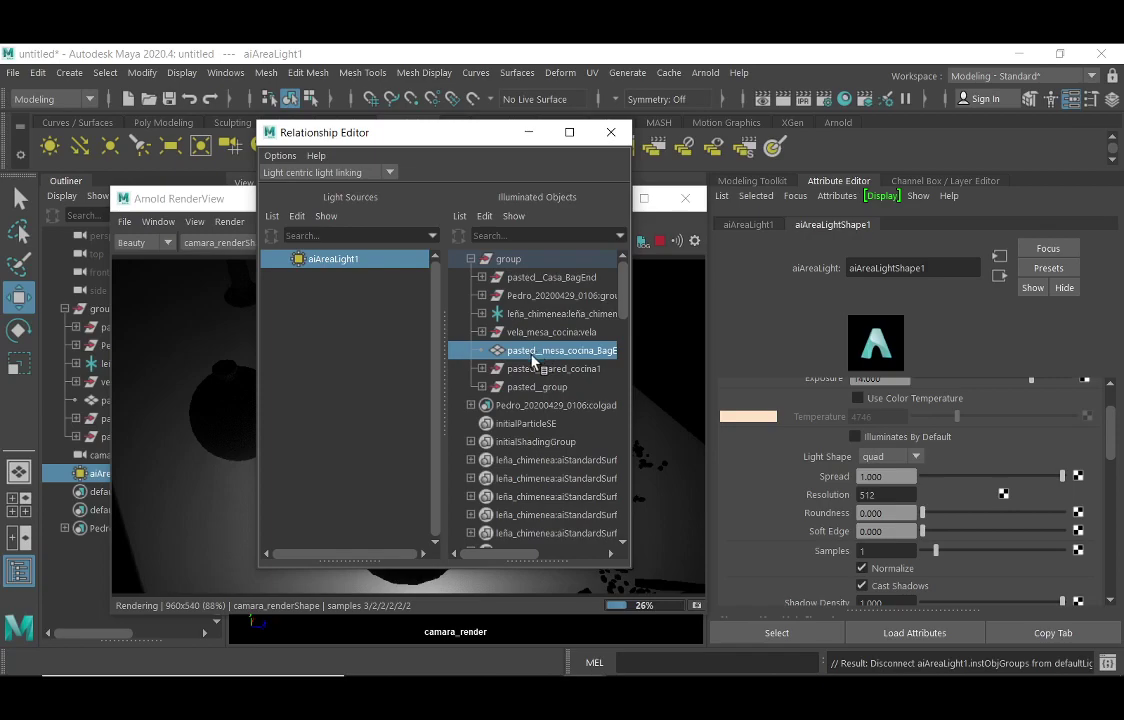
Link aiAreaLight1 to vela_mesa_cocina:vela and unlink the table mesh from it
left_click_drag(406, 135, 866, 144)
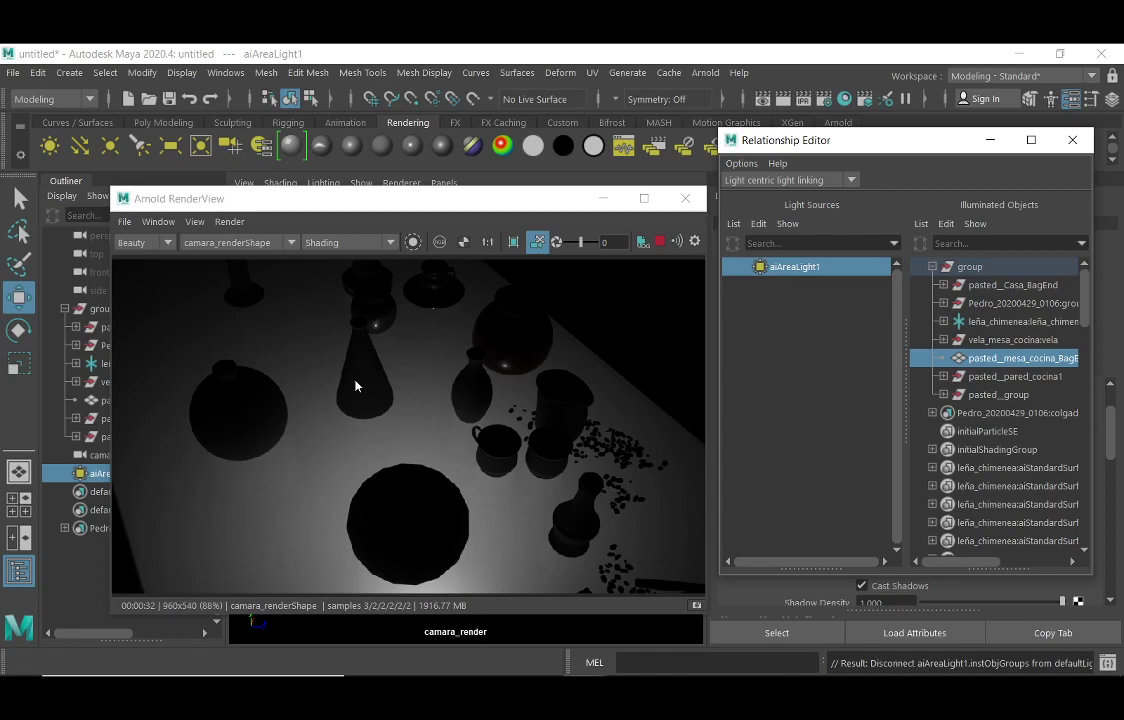
left_click(985, 339)
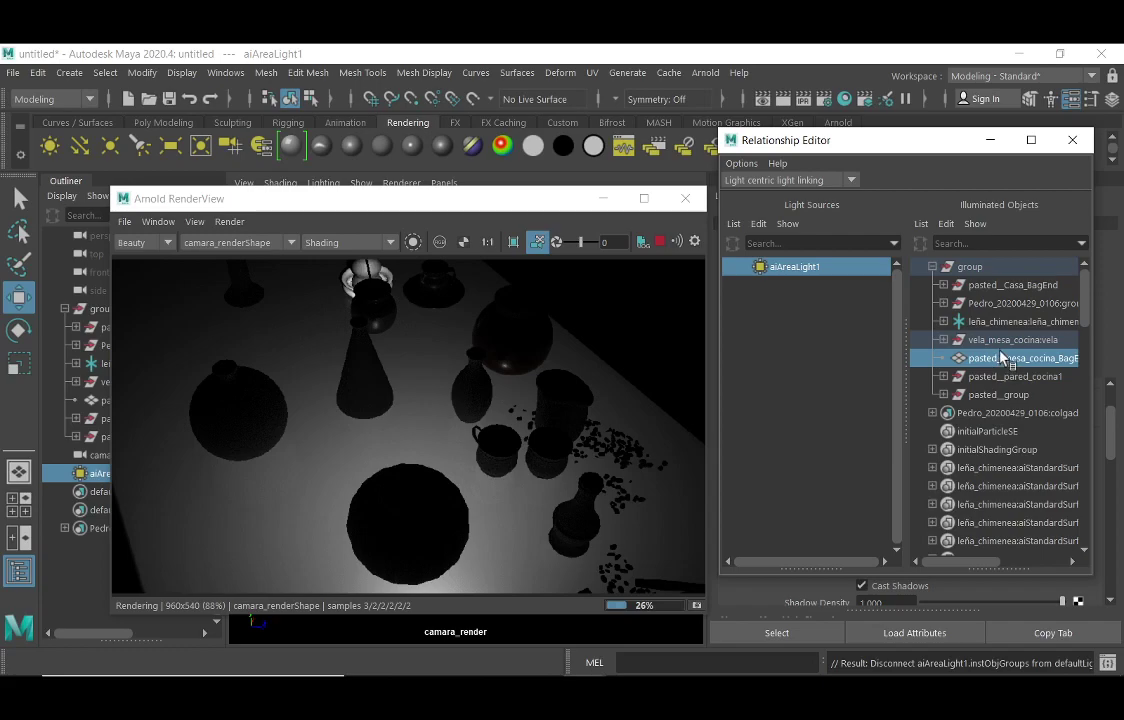
left_click(993, 360)
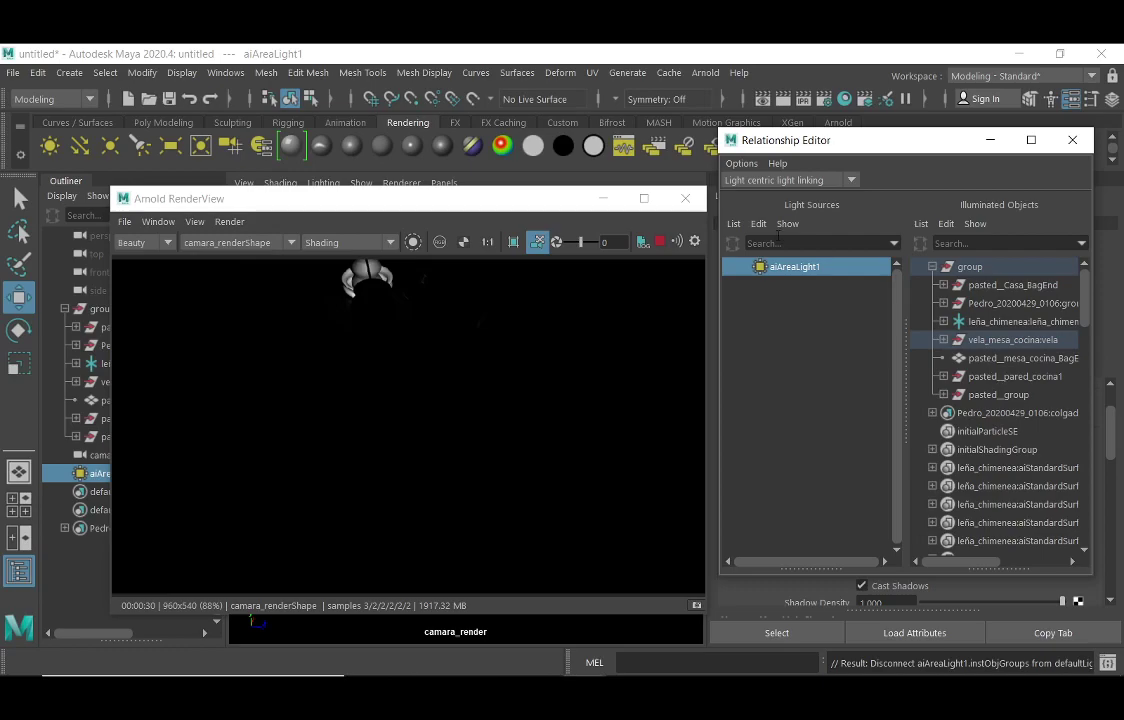
Reposition the Arnold RenderView window and close the Relationship Editor
left_click_drag(453, 201, 509, 204)
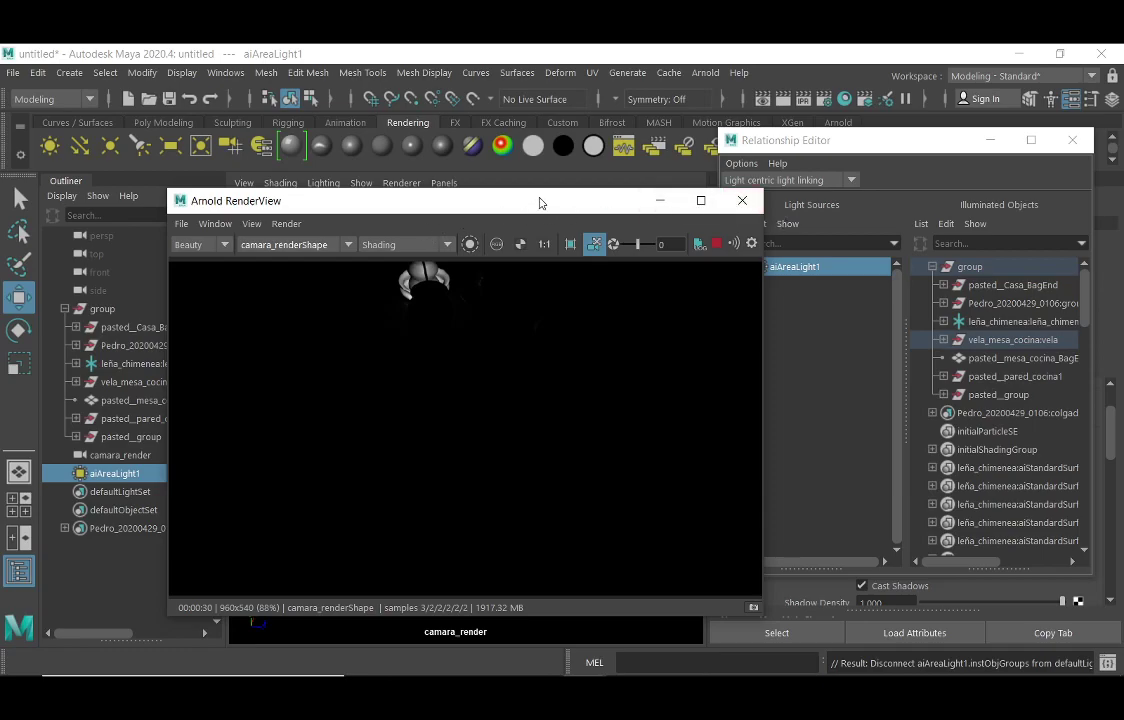
left_click_drag(539, 203, 556, 201)
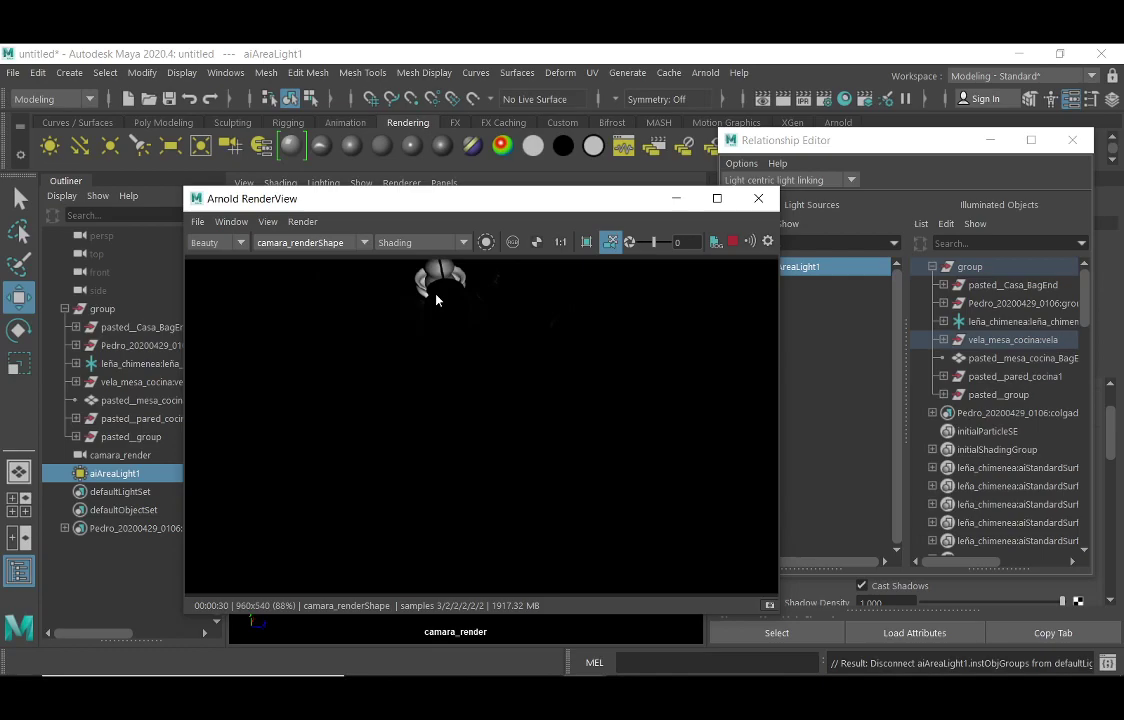
left_click_drag(642, 201, 479, 203)
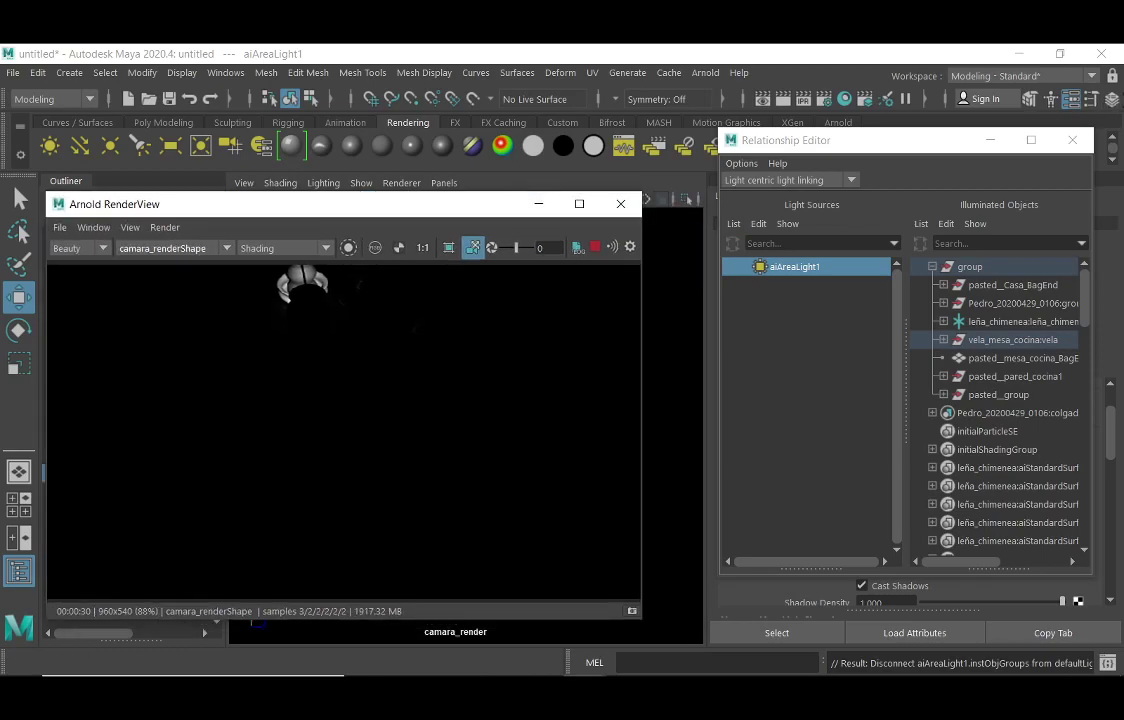
left_click(1072, 140)
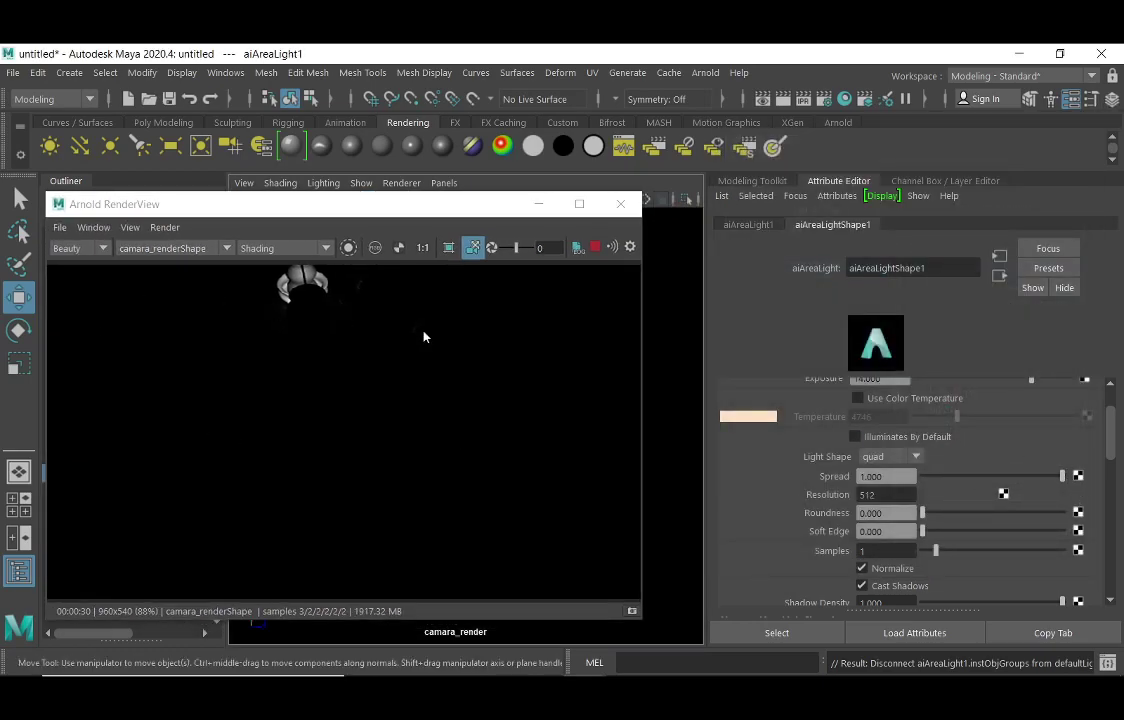
Set the area light's Diffuse visibility to 0
scroll(1000, 420, "down", 10)
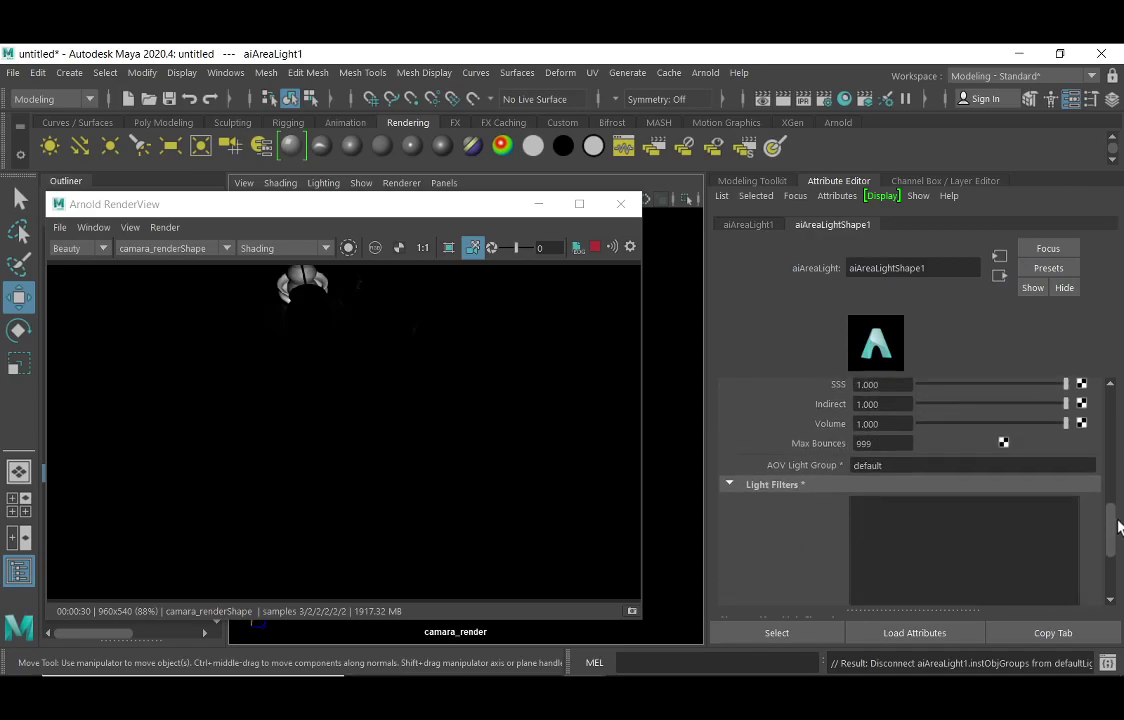
left_click_drag(1113, 497, 1112, 495)
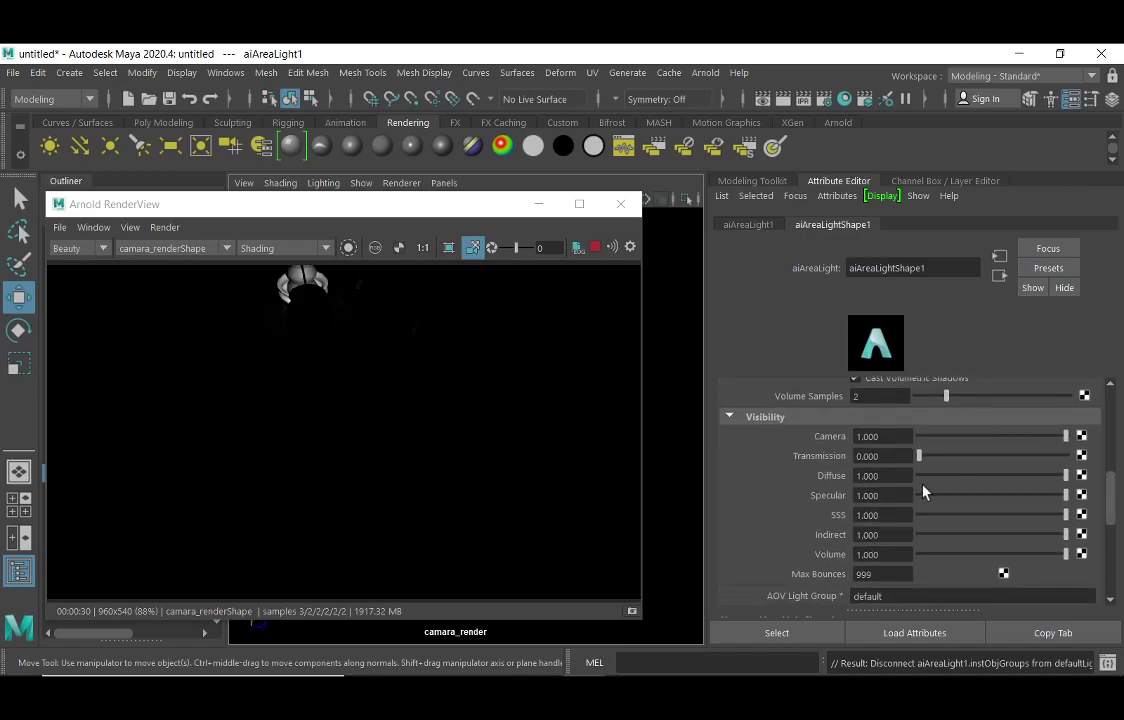
left_click_drag(1066, 476, 908, 482)
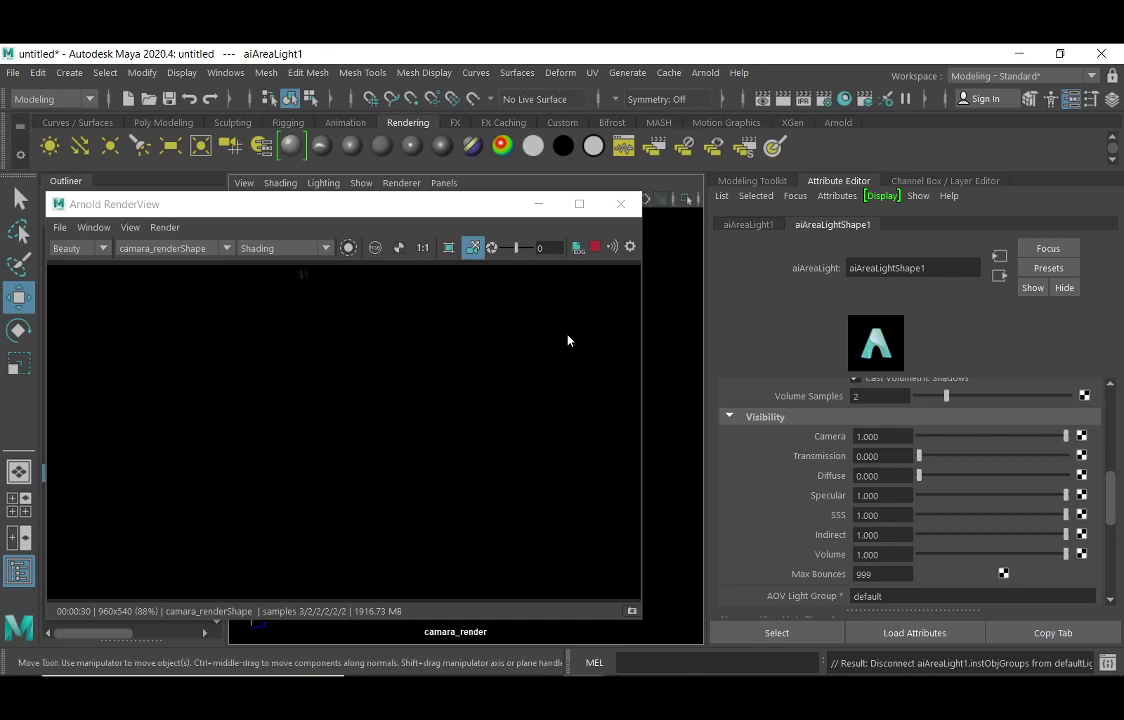
Restore the area light's Diffuse visibility to 1 and turn Illuminates By Default back on
mouse_move(1111, 492)
left_mouse_down()
mouse_move(1107, 444)
mouse_move(1111, 484)
mouse_move(1104, 477)
left_mouse_up()
scroll(1040, 474, "down", 3)
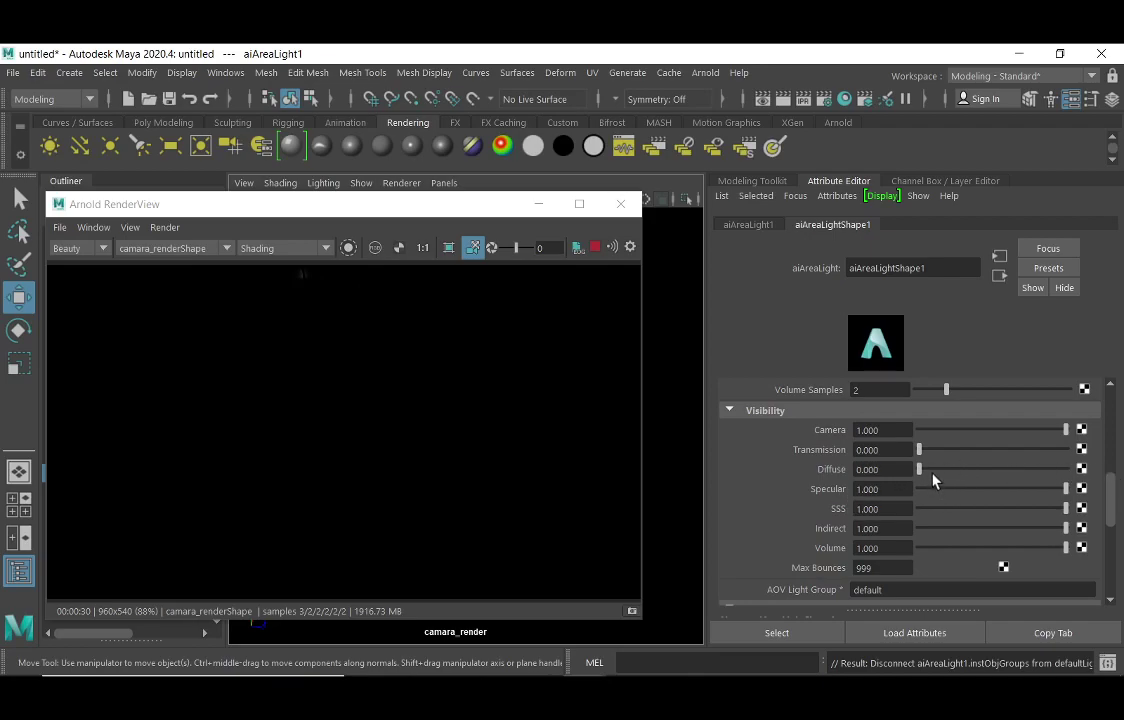
left_click_drag(921, 469, 1112, 428)
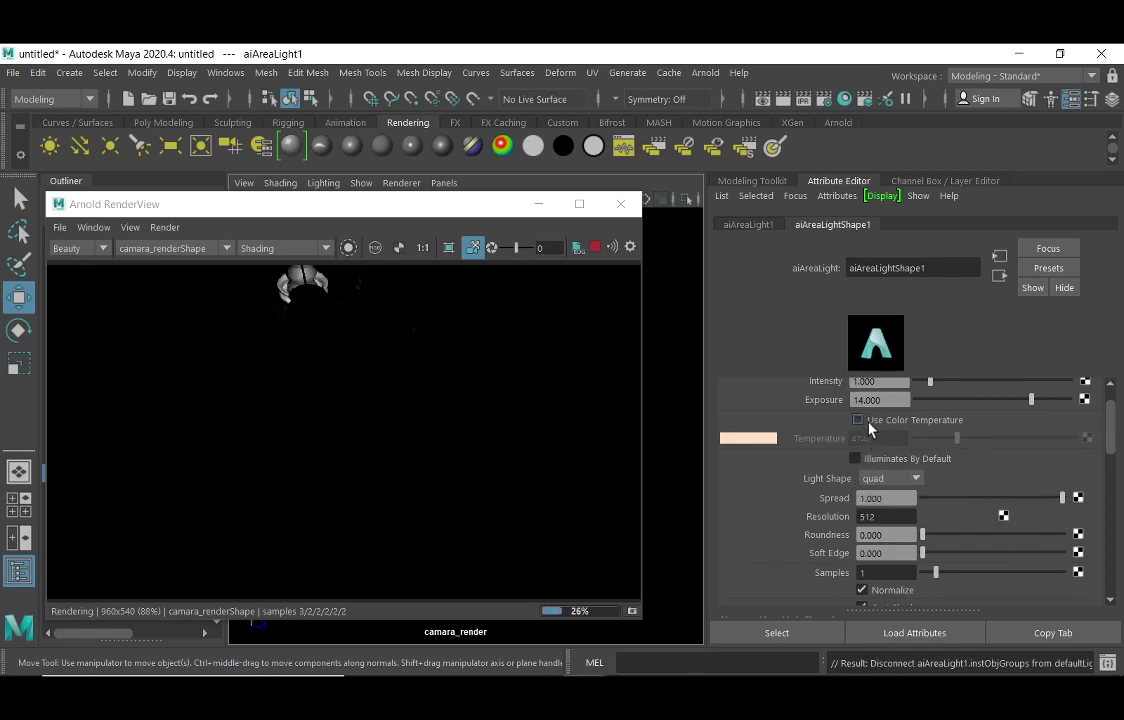
left_click(855, 460)
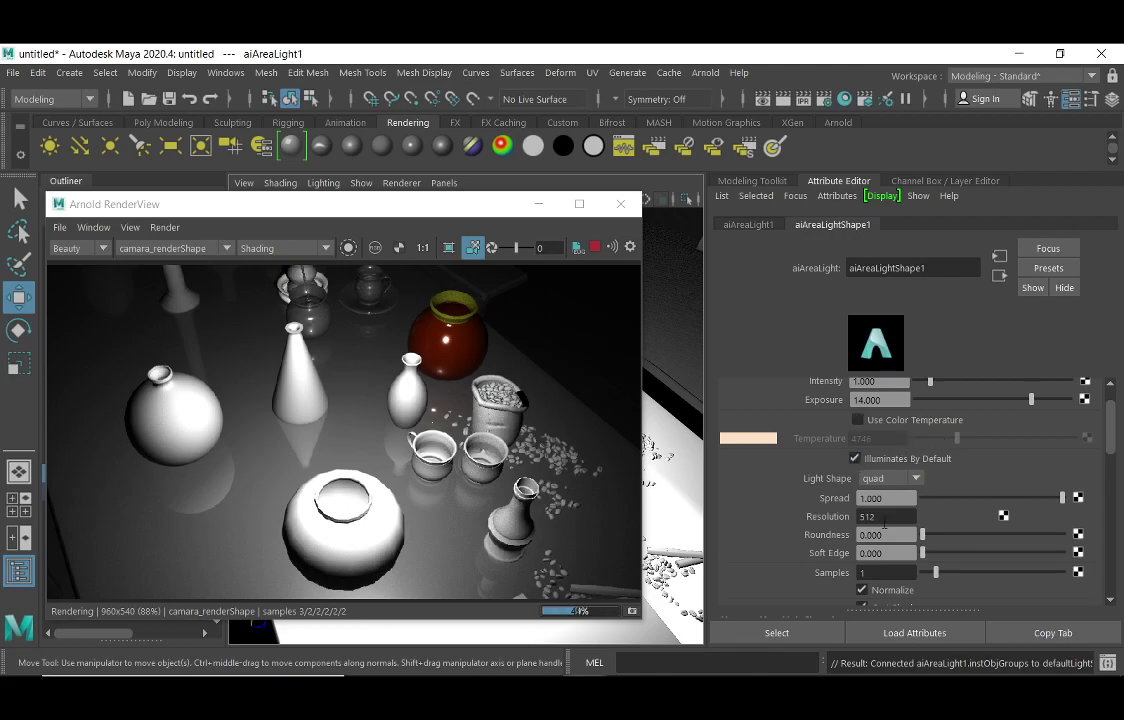
Set the Roundness of aiAreaLight1 to 1
mouse_move(1119, 438)
left_mouse_down()
mouse_move(1116, 427)
mouse_move(1119, 460)
left_mouse_up()
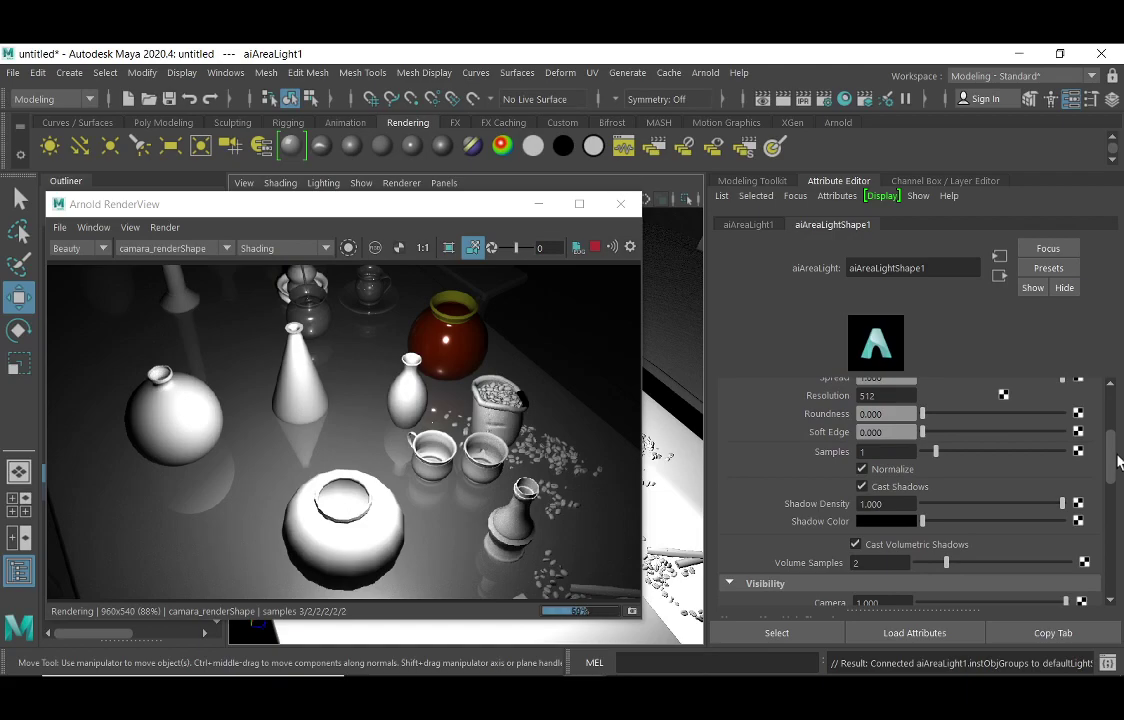
left_click_drag(1117, 460, 1117, 463)
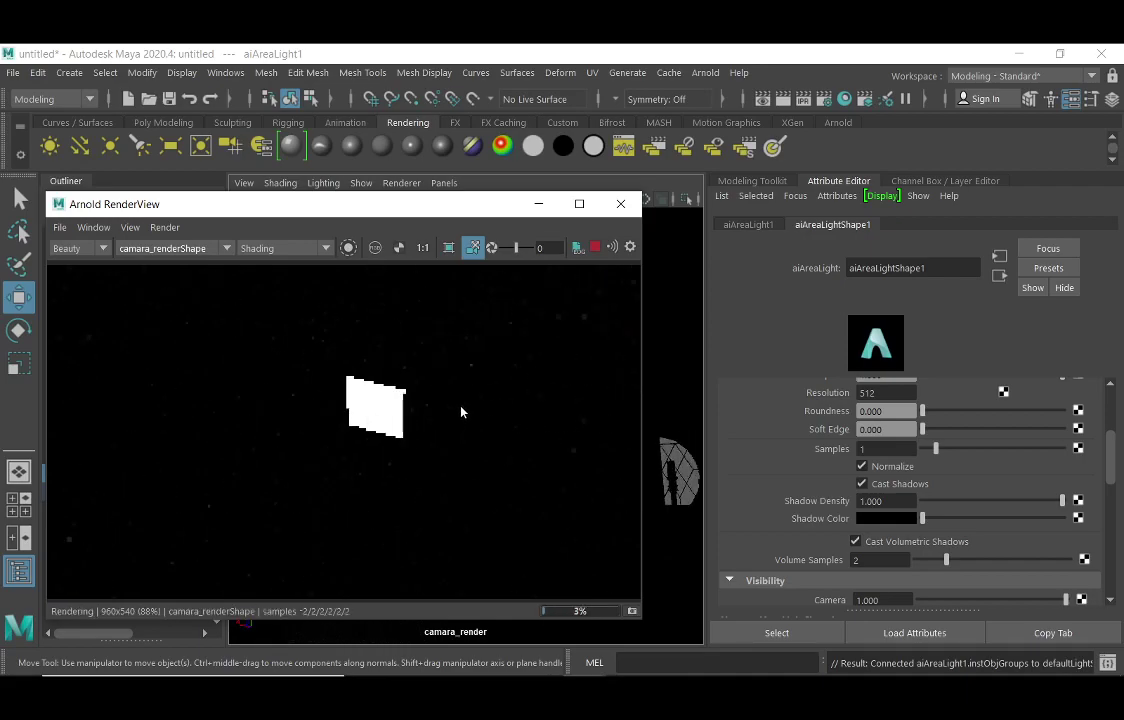
left_click_drag(942, 410, 1055, 386)
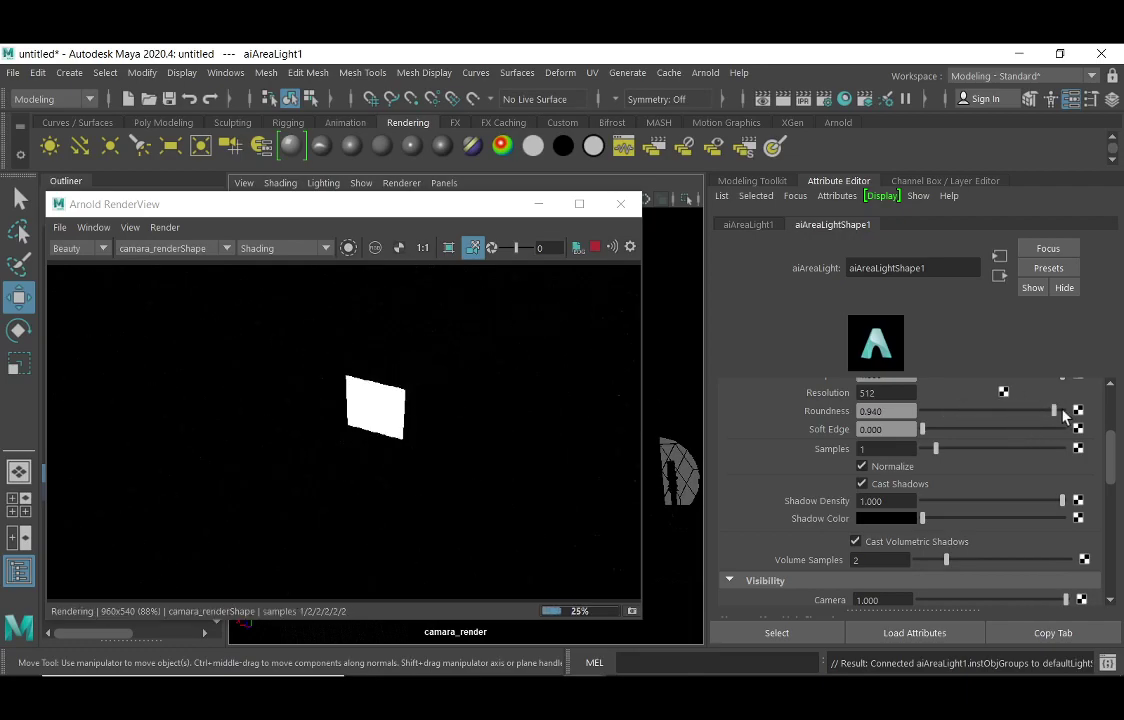
left_click_drag(1053, 410, 1056, 410)
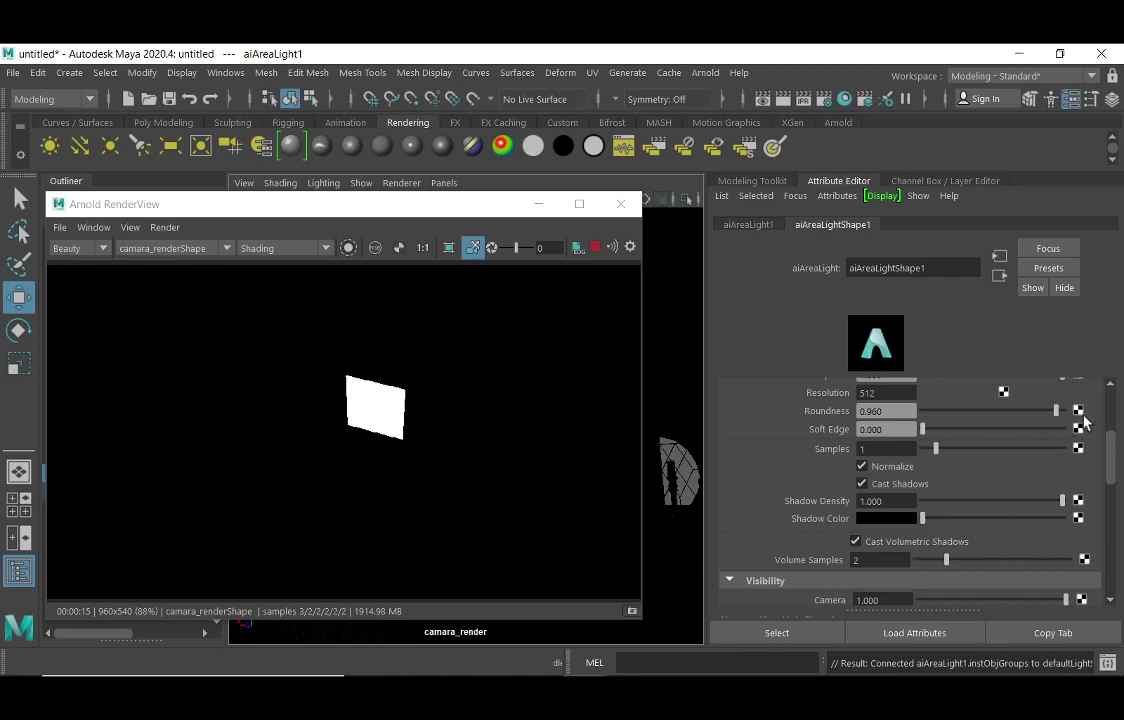
left_click_drag(1056, 410, 1080, 418)
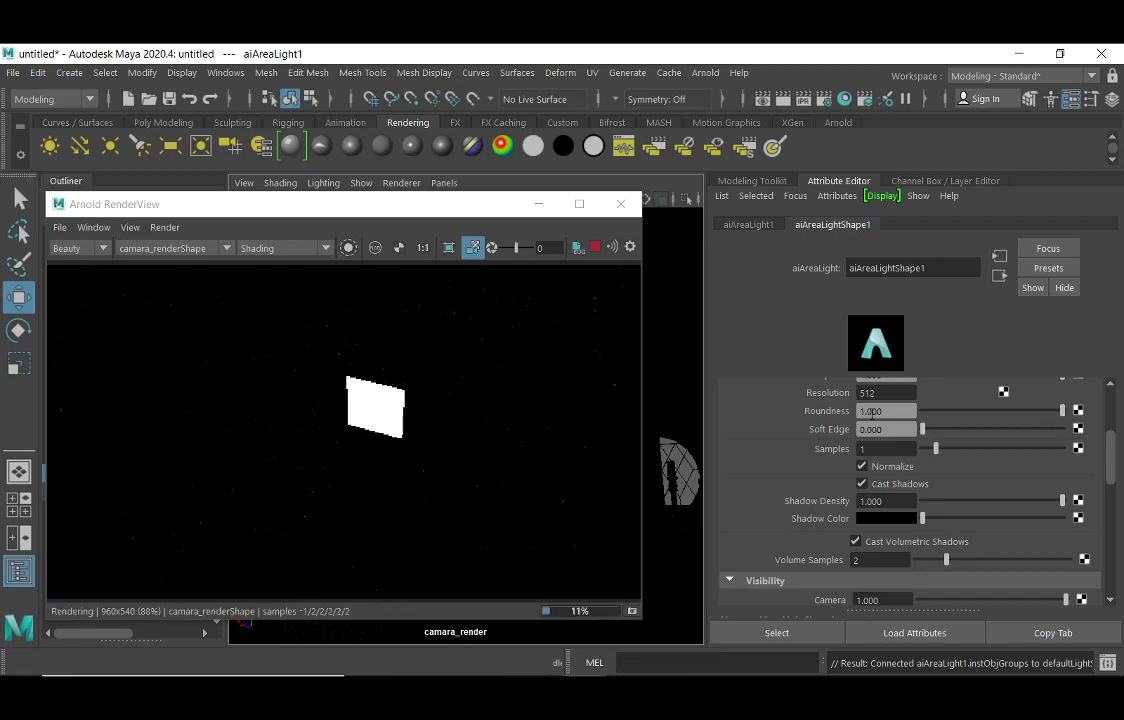
left_click(870, 411)
type("1.")
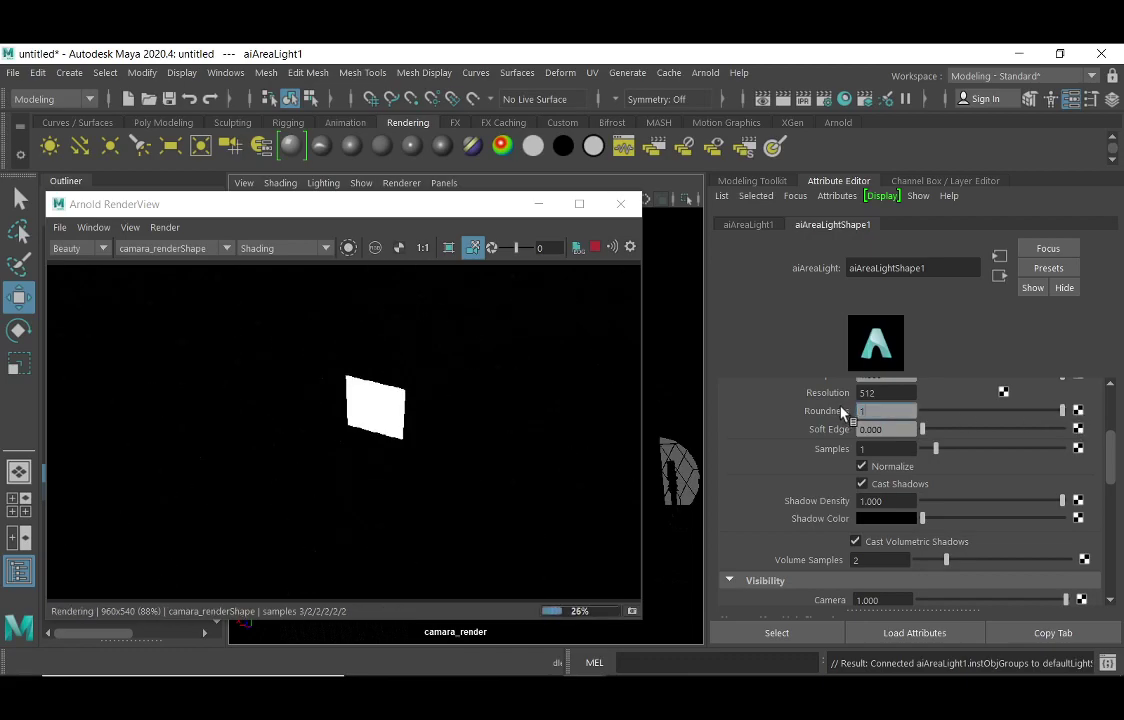
type("0")
key("Return")
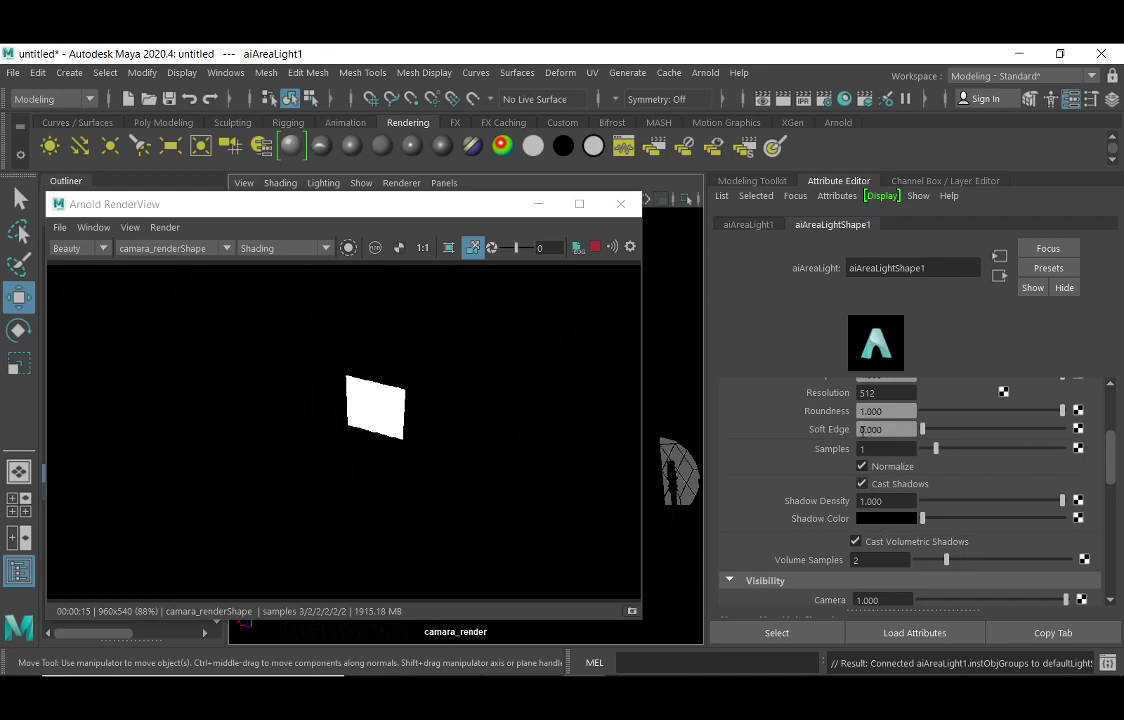
Try adjusting the area light's Soft Edge and return it to 0
mouse_move(929, 432)
left_mouse_down()
mouse_move(1047, 431)
mouse_move(918, 430)
left_mouse_up()
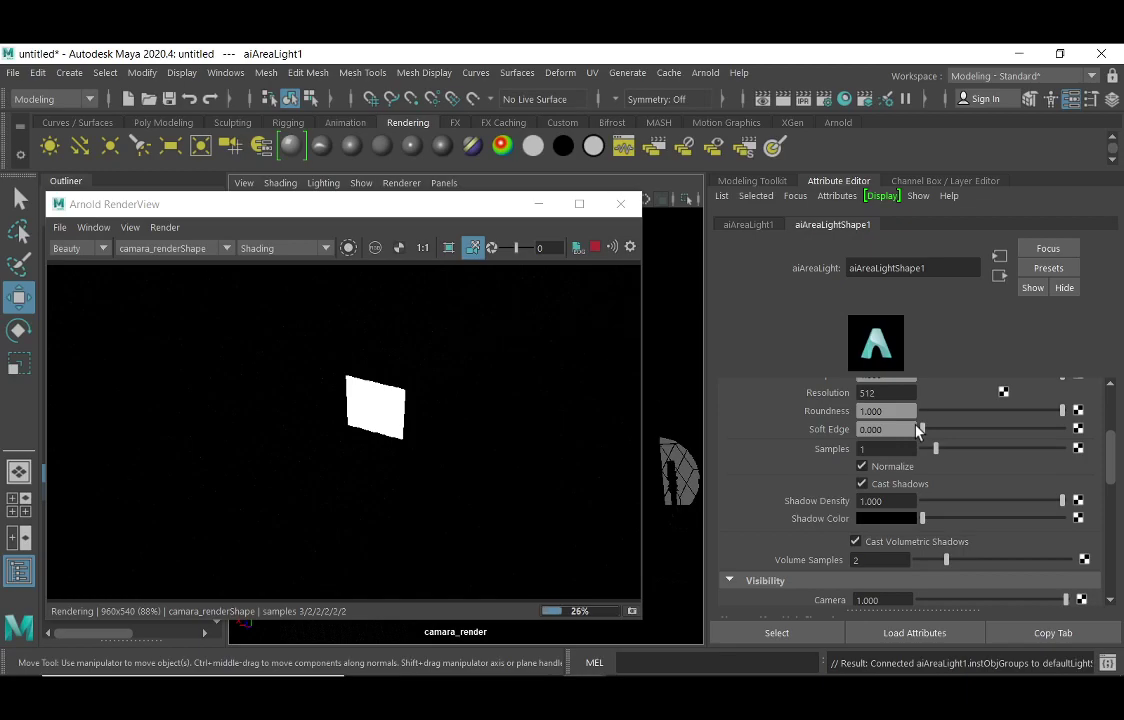
double_click(873, 450)
left_click_drag(557, 430, 345, 497, "alt")
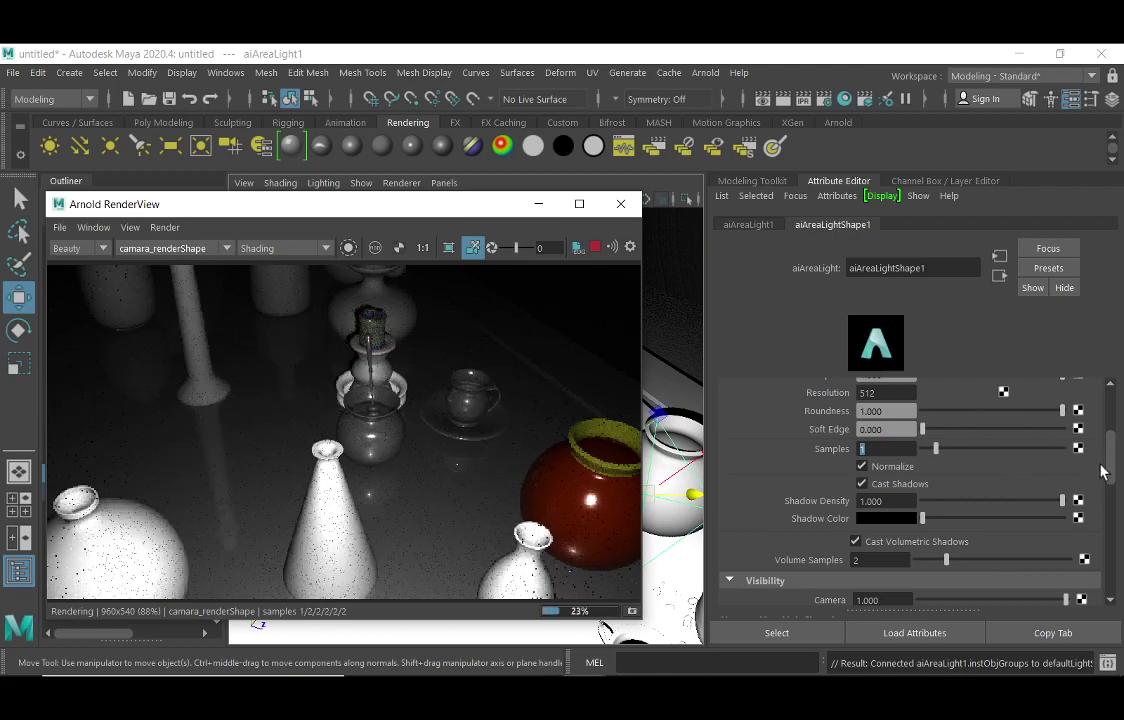
scroll(1110, 450, "up", 2)
scroll(1110, 450, "up", 5)
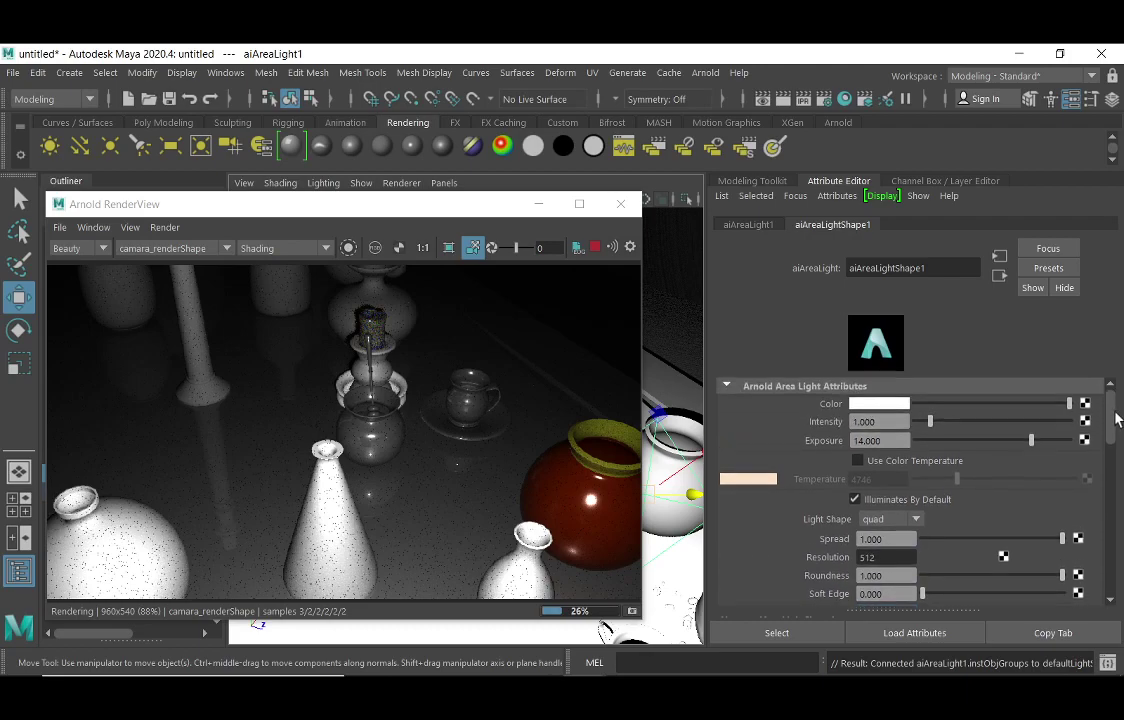
Reframe the render camera to show more of the pottery on the table and activate the Scale tool for the area light
left_click_drag(263, 490, 394, 404, "alt")
scroll(394, 404, "down", 3)
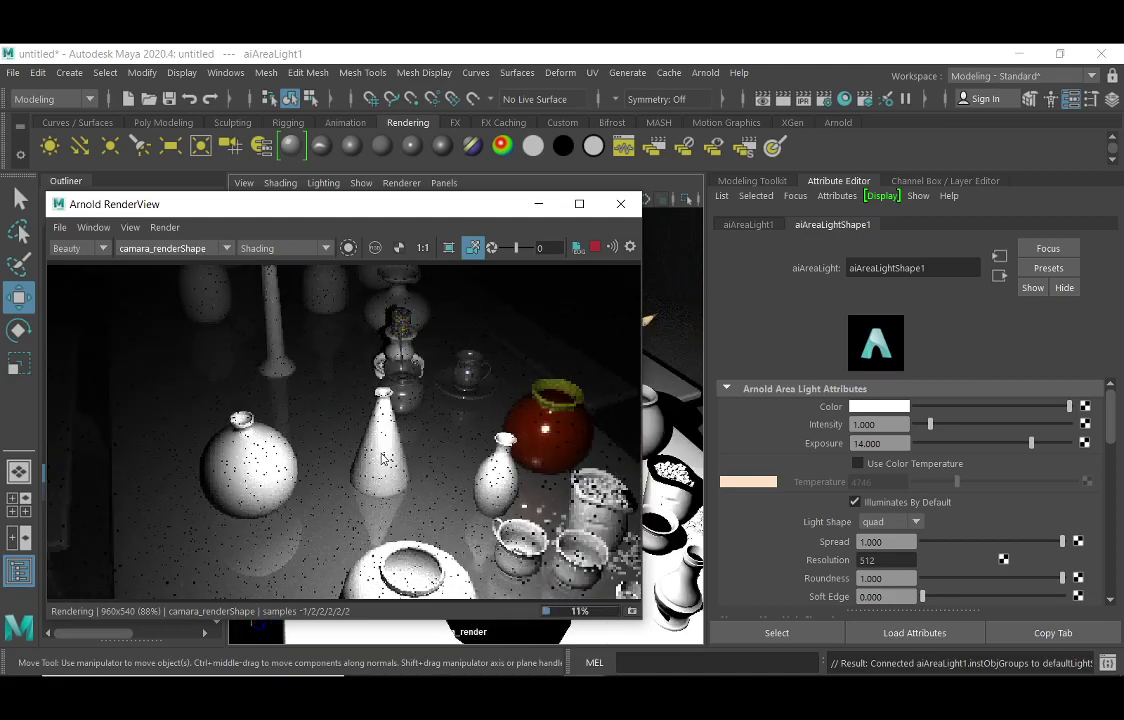
left_click_drag(454, 206, 650, 515)
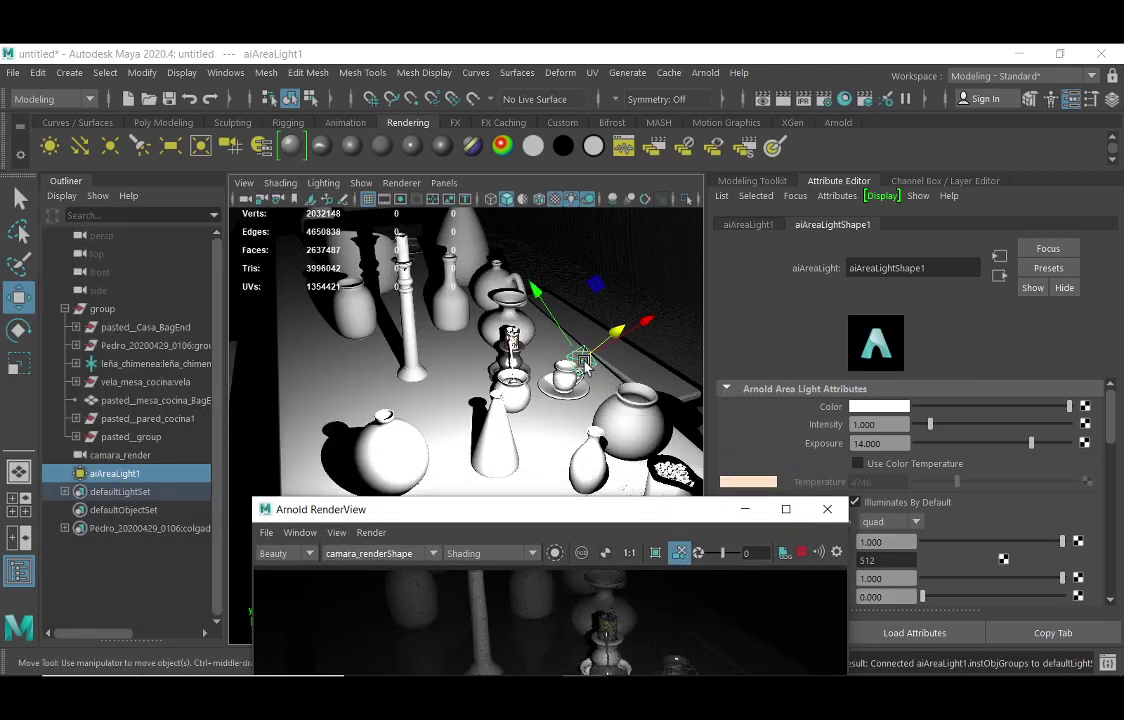
left_click(18, 362)
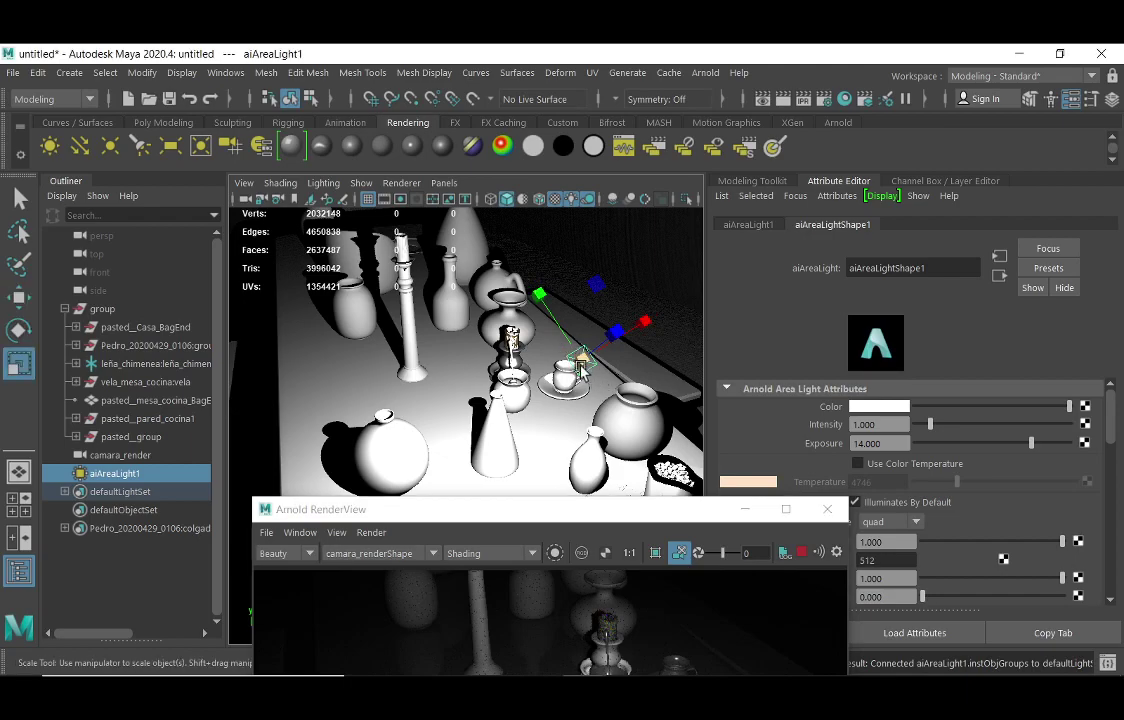
left_click_drag(607, 516, 625, 192)
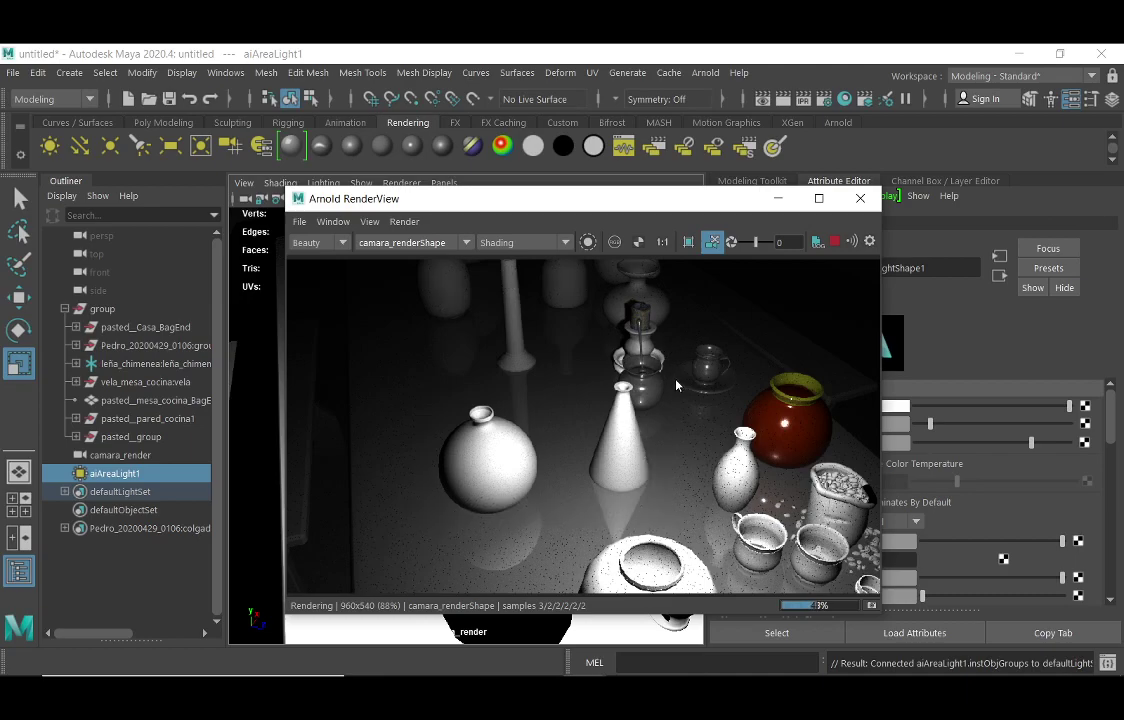
left_click_drag(627, 199, 402, 215)
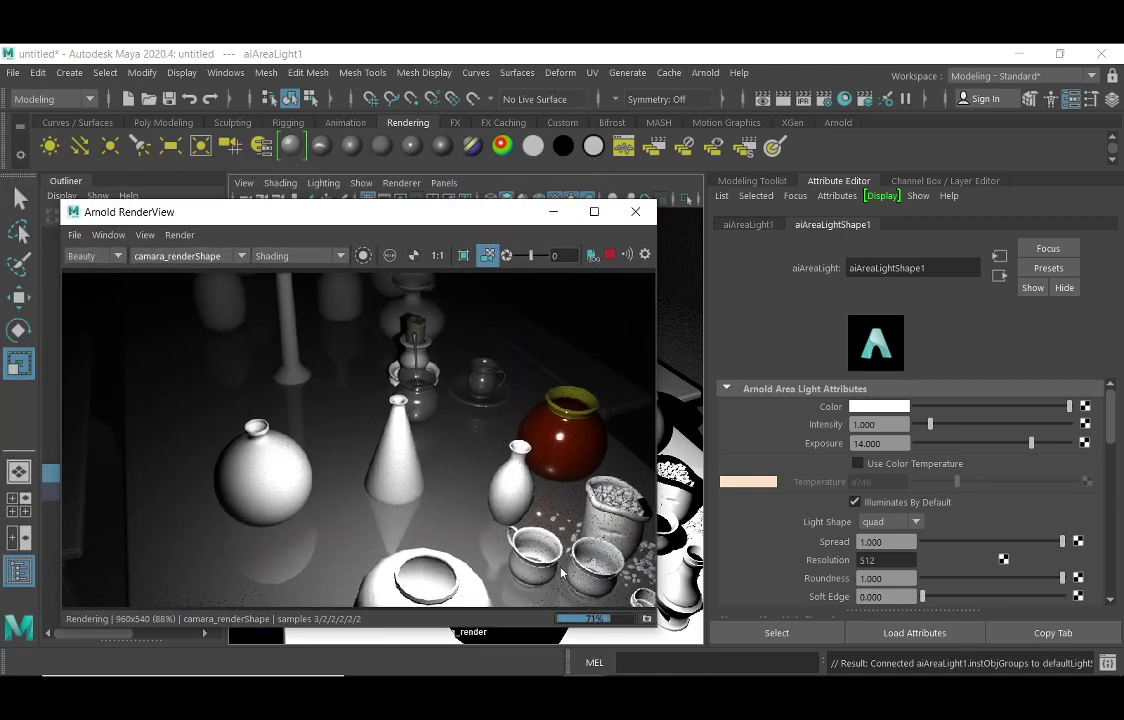
Close the Arnold render window and start a fresh Arnold render of the table scene
left_click(636, 211)
mouse_move(810, 681)
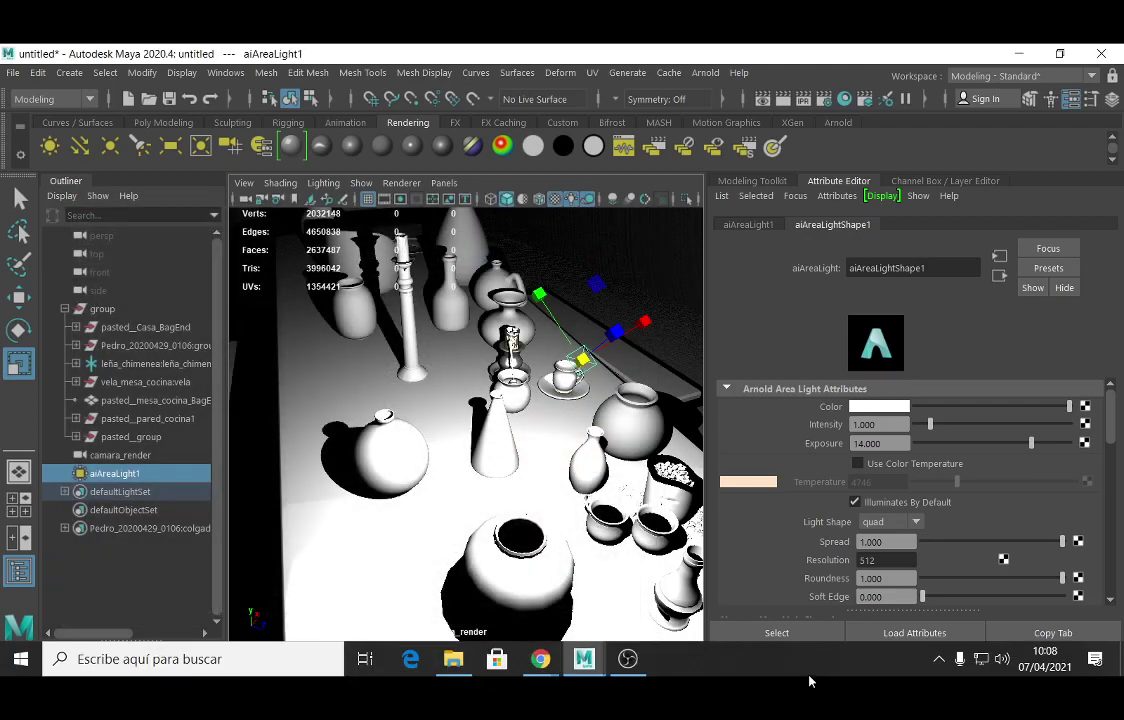
left_click(705, 72)
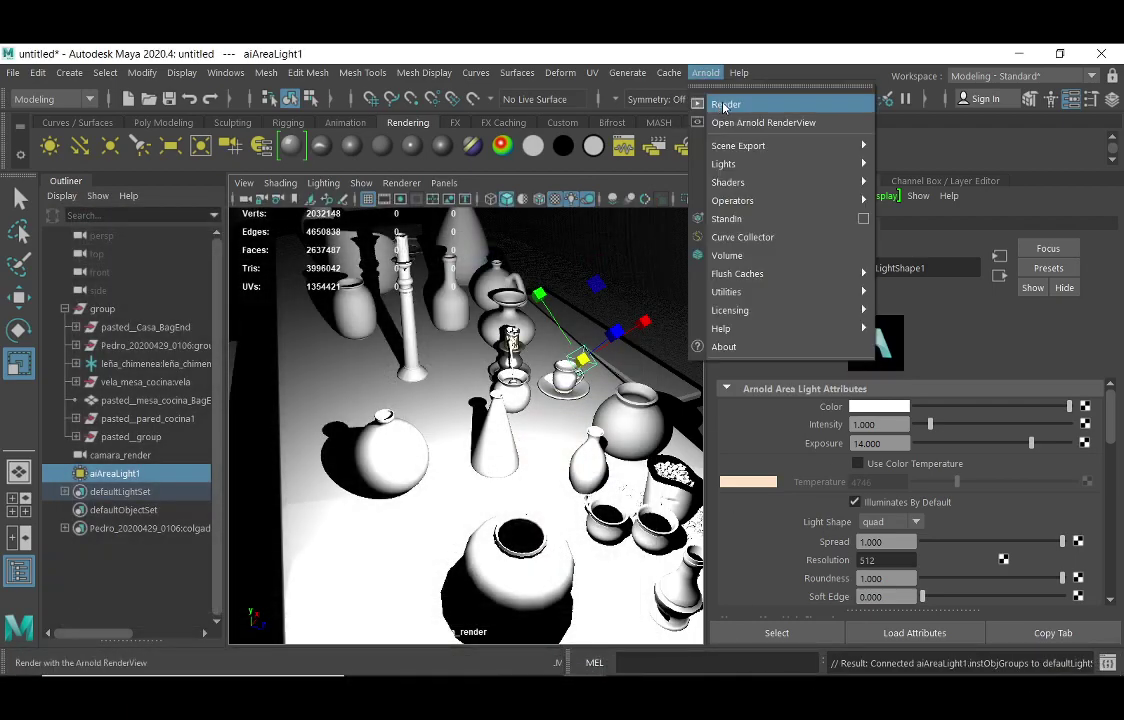
left_click(724, 106)
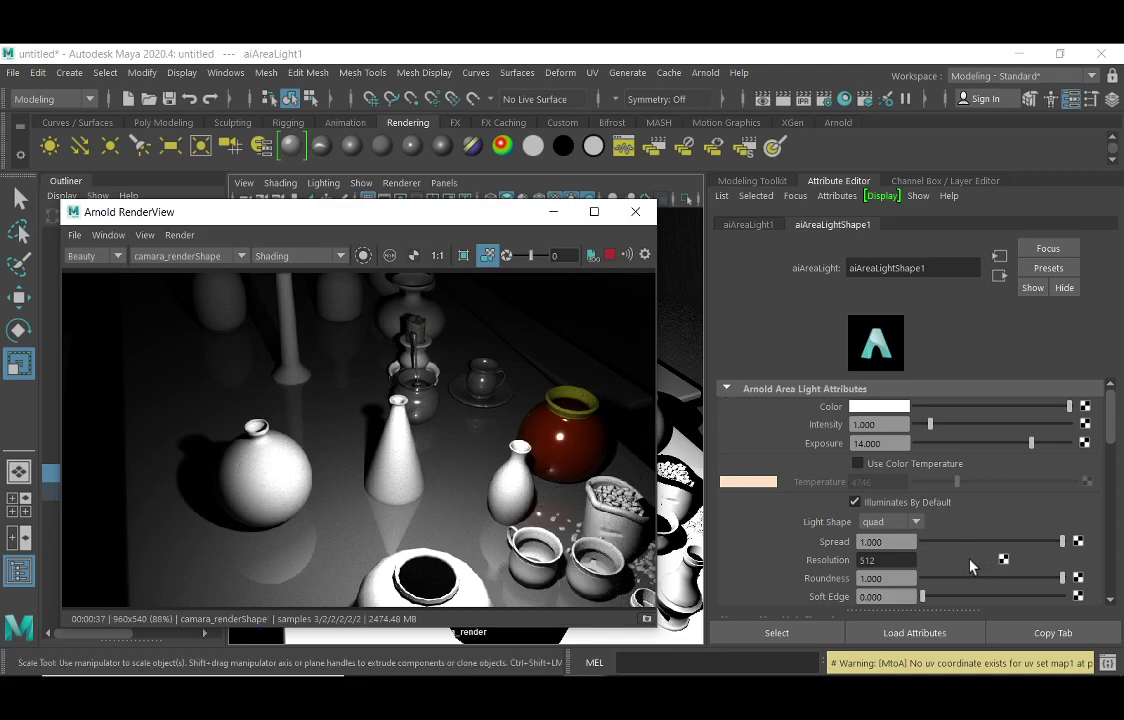
Enlarge aiAreaLight1 uniformly in the viewport by a scale factor of about 13.35 and check the softened shadows in the render
left_click_drag(1111, 431, 1108, 470)
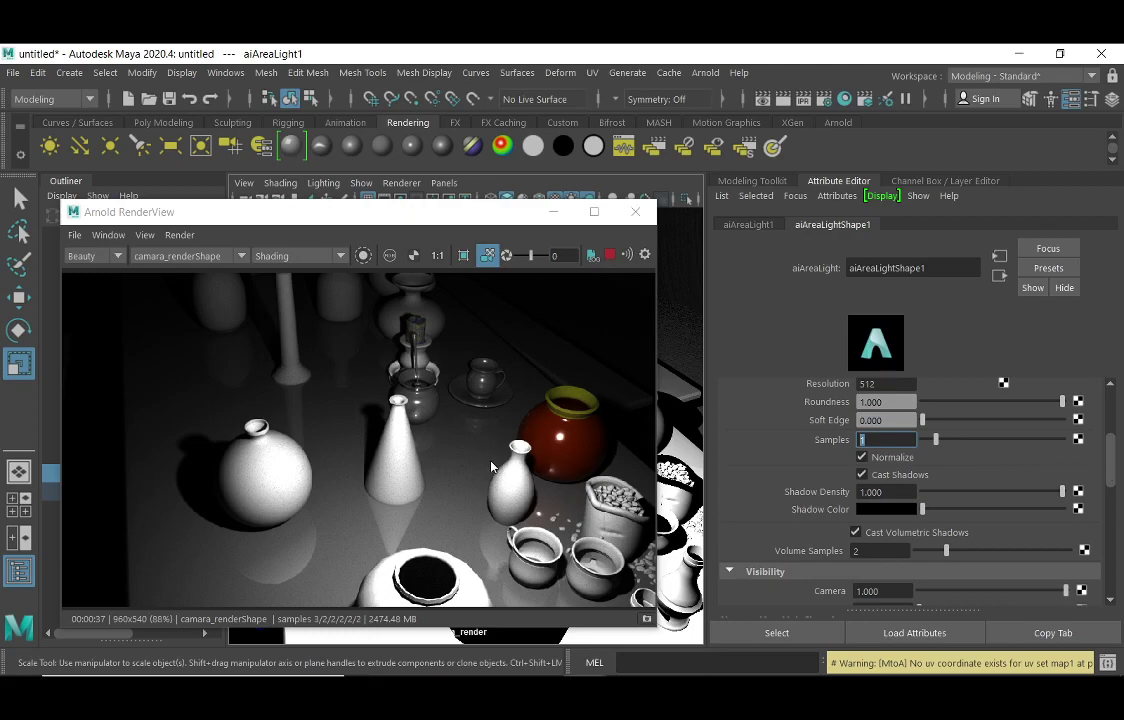
left_click_drag(411, 213, 166, 193)
left_click_drag(583, 357, 800, 100)
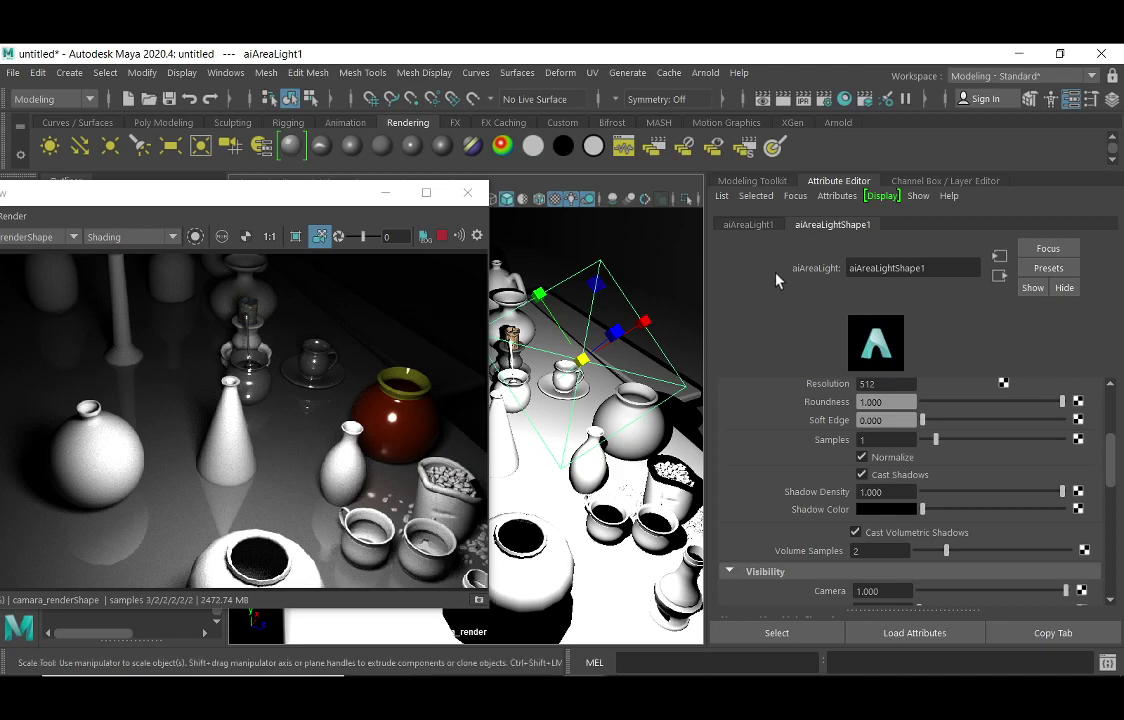
middle_click_drag(525, 322, 598, 328)
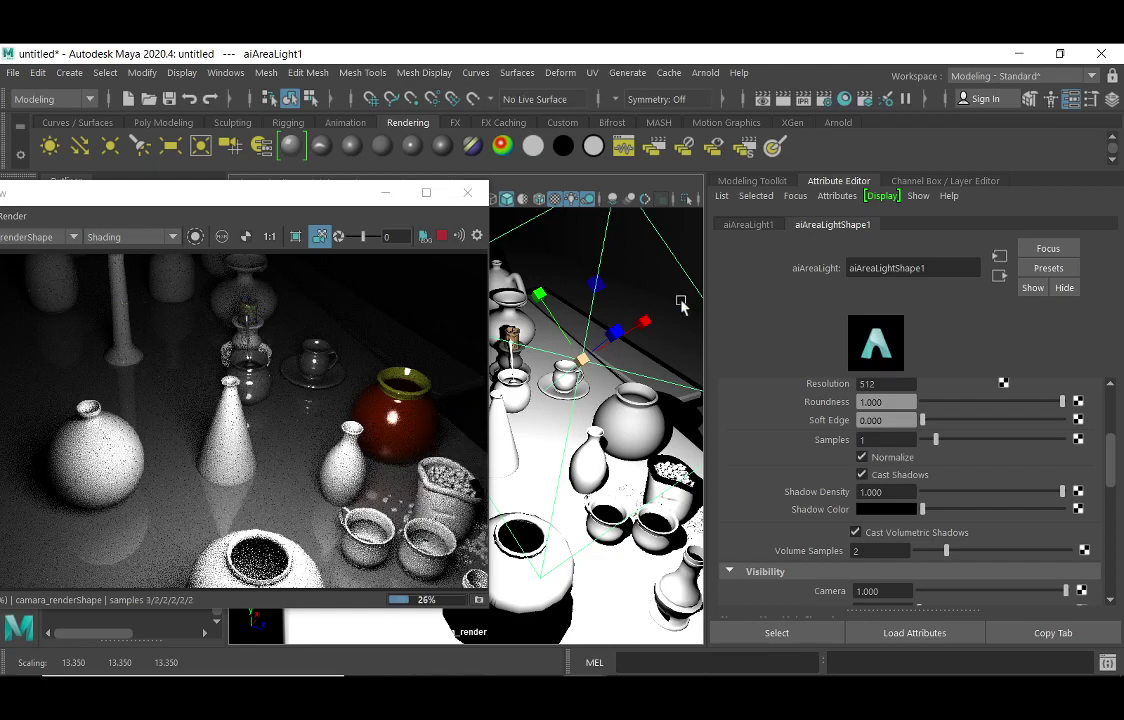
left_click_drag(277, 196, 383, 207)
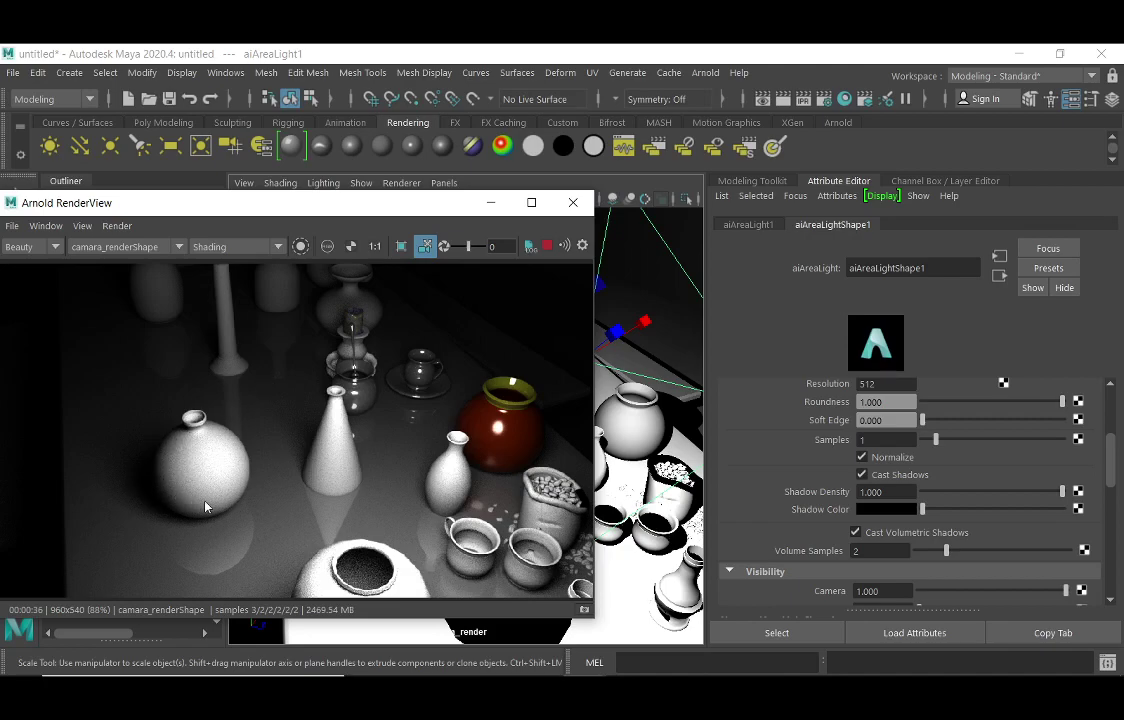
Set the area light's Samples to 3
double_click(866, 441)
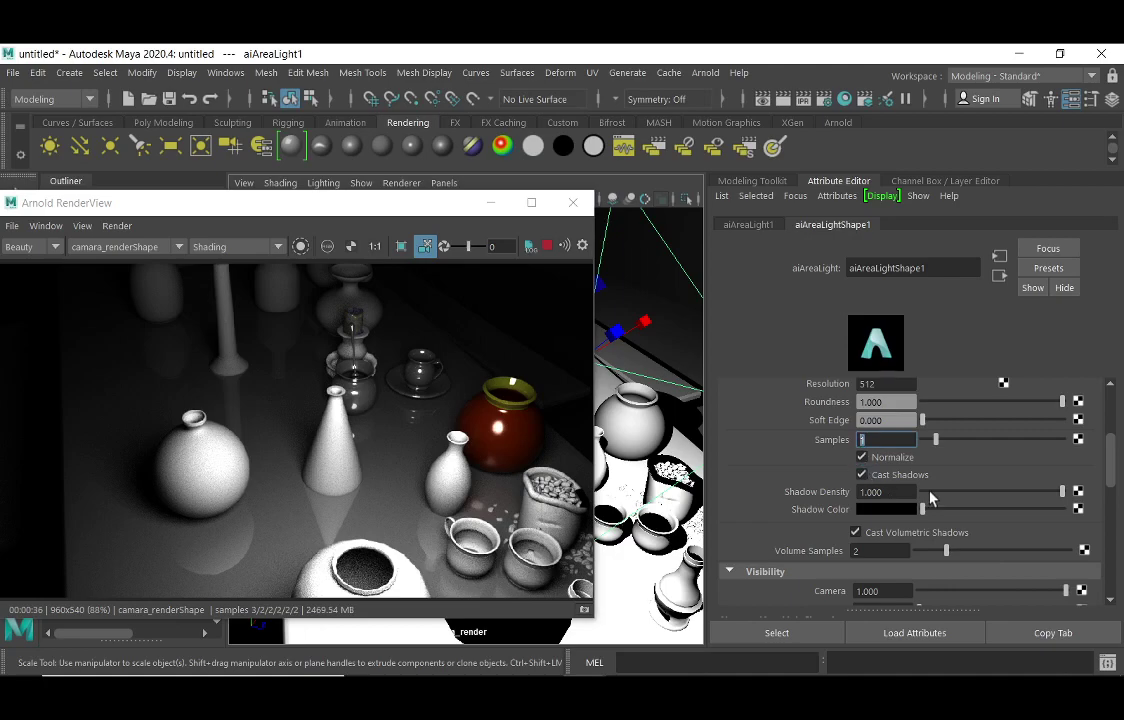
type("3")
key("Return")
Render a crop region around the round white vase to check its shadow noise, and close the render window
left_click(401, 247)
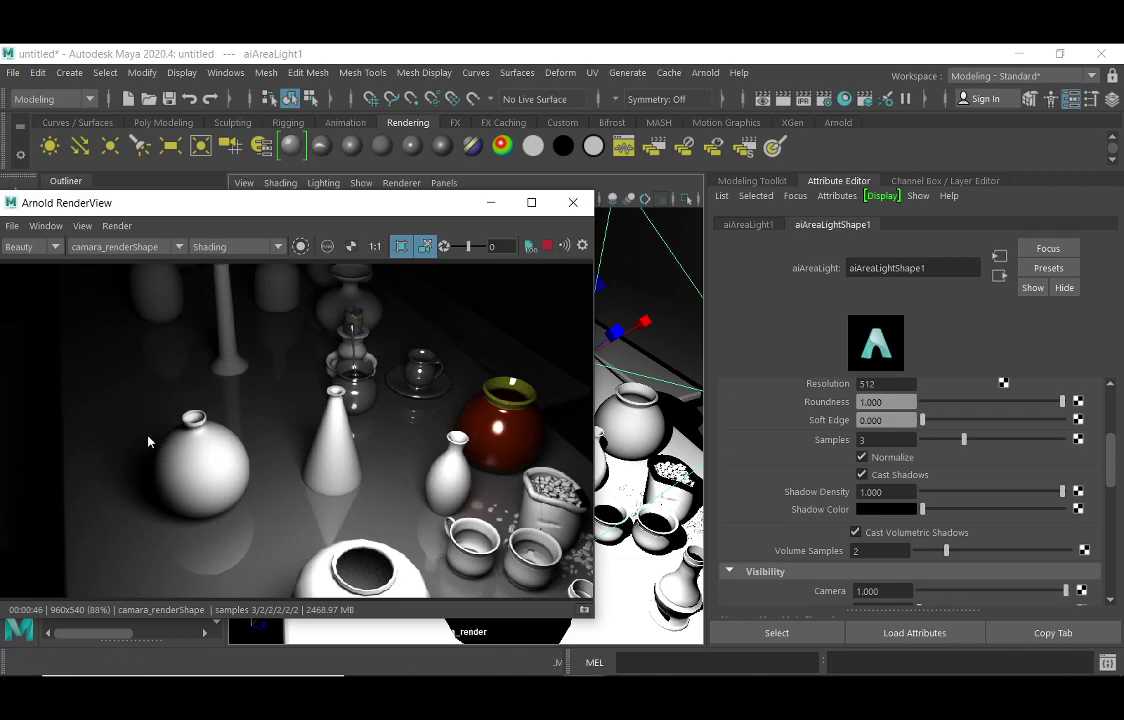
left_click_drag(134, 399, 238, 524)
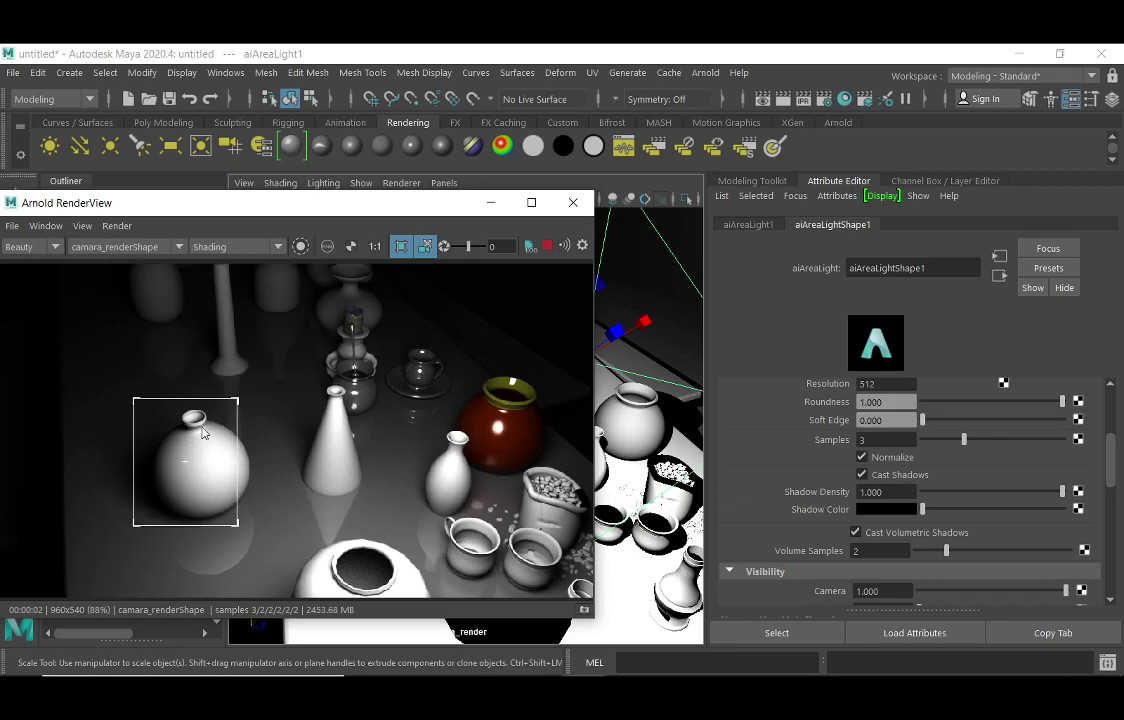
left_click(530, 246)
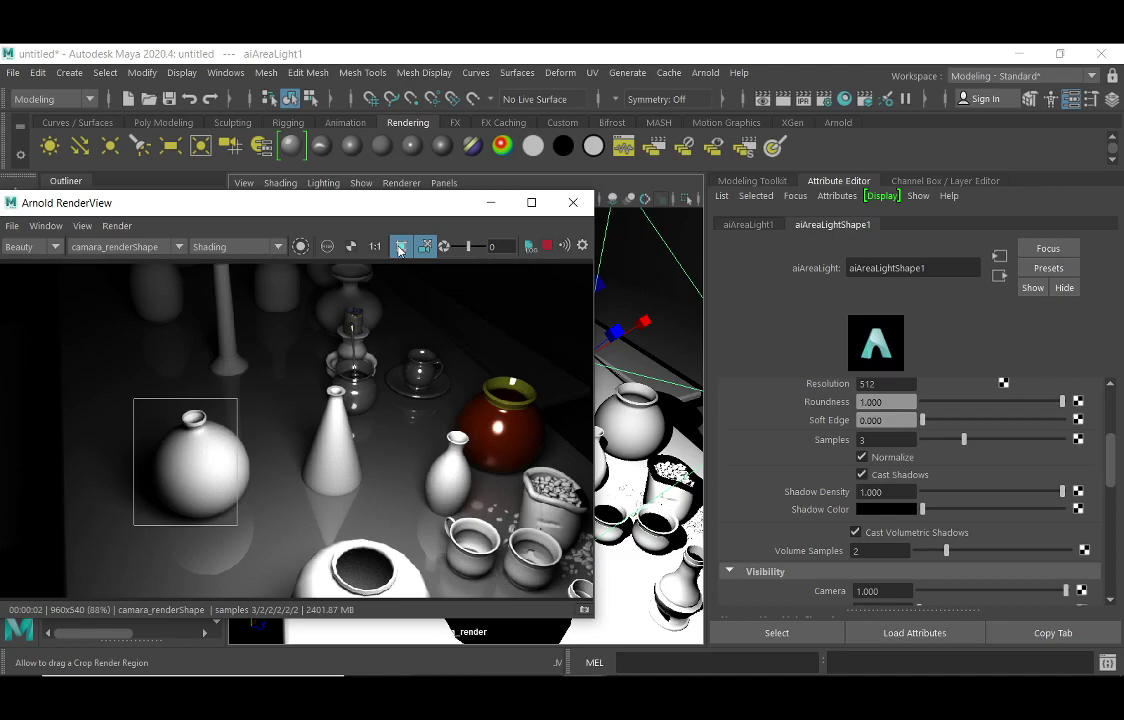
left_click(399, 248)
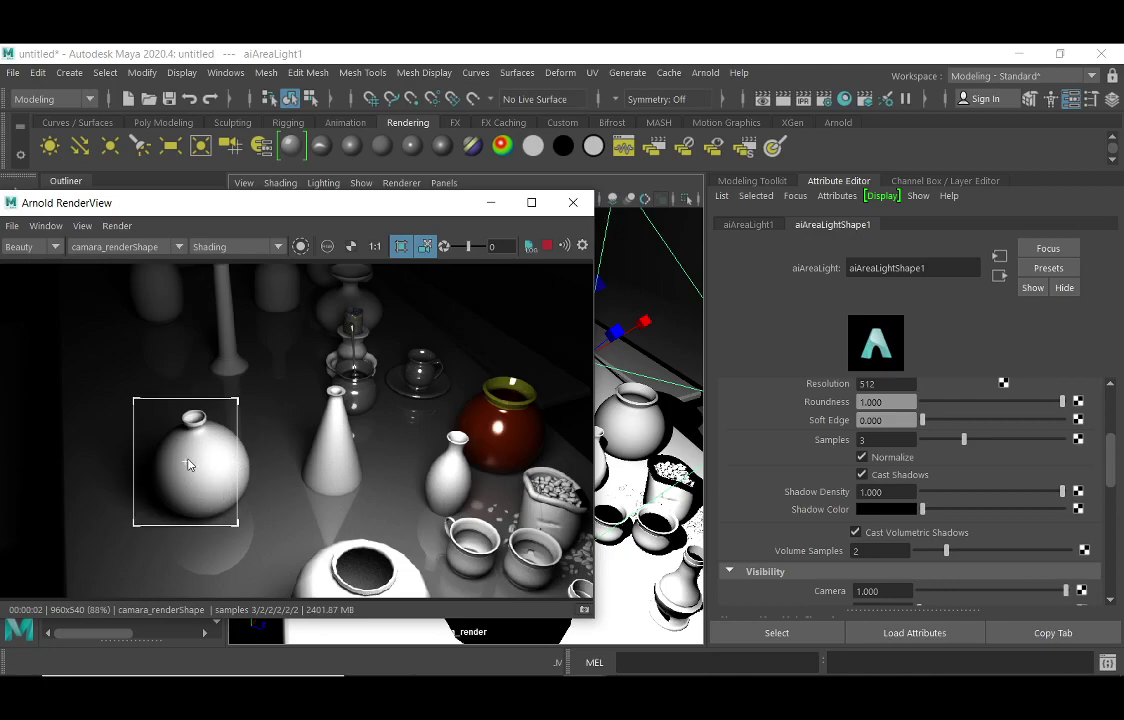
mouse_move(189, 463)
left_mouse_down()
mouse_move(228, 446)
mouse_move(279, 458)
mouse_move(141, 374)
mouse_move(343, 380)
mouse_move(366, 364)
mouse_move(346, 419)
mouse_move(230, 477)
mouse_move(351, 468)
mouse_move(200, 468)
left_mouse_up()
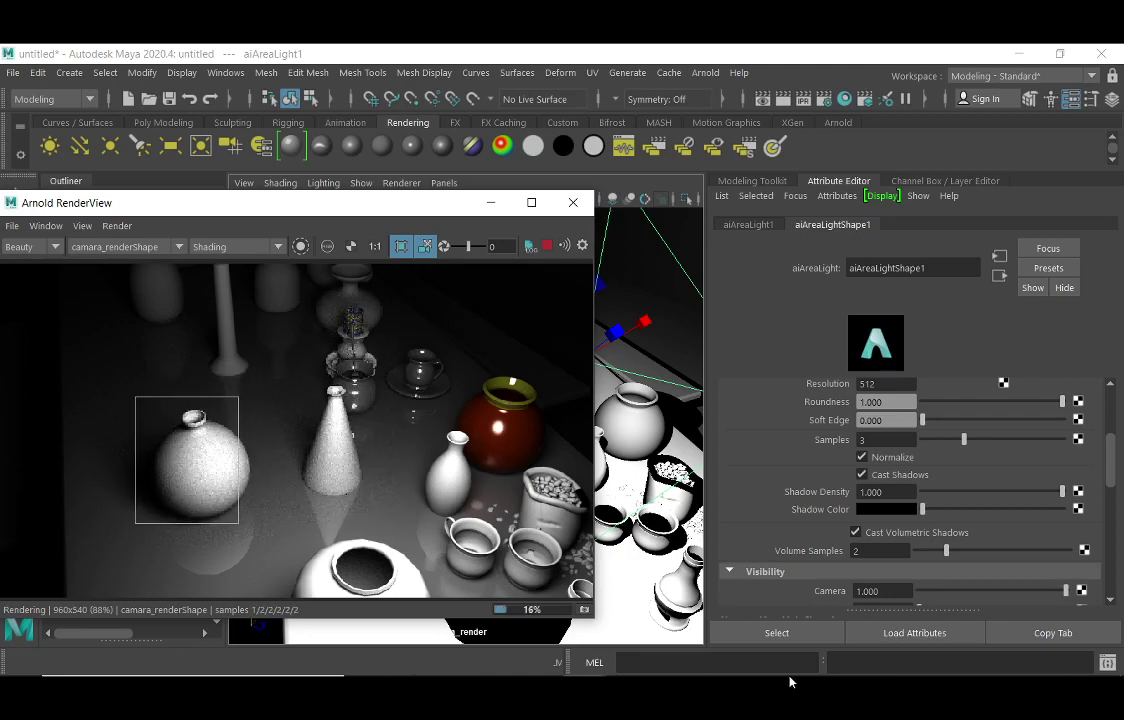
mouse_move(901, 682)
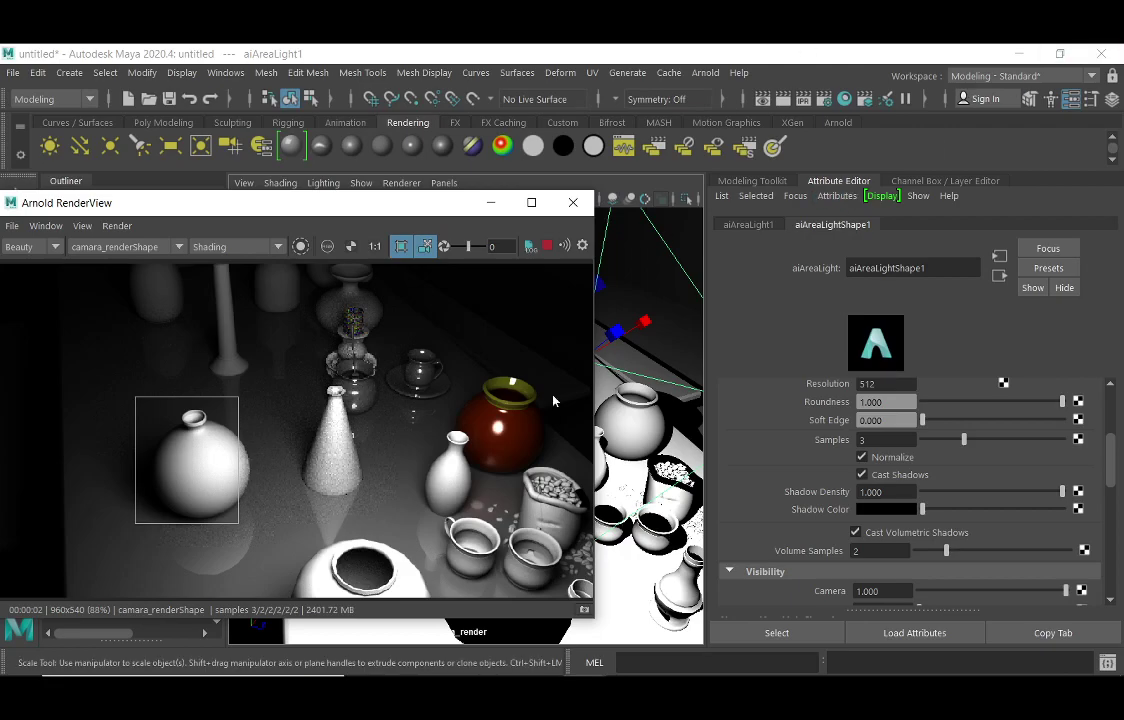
left_click(573, 202)
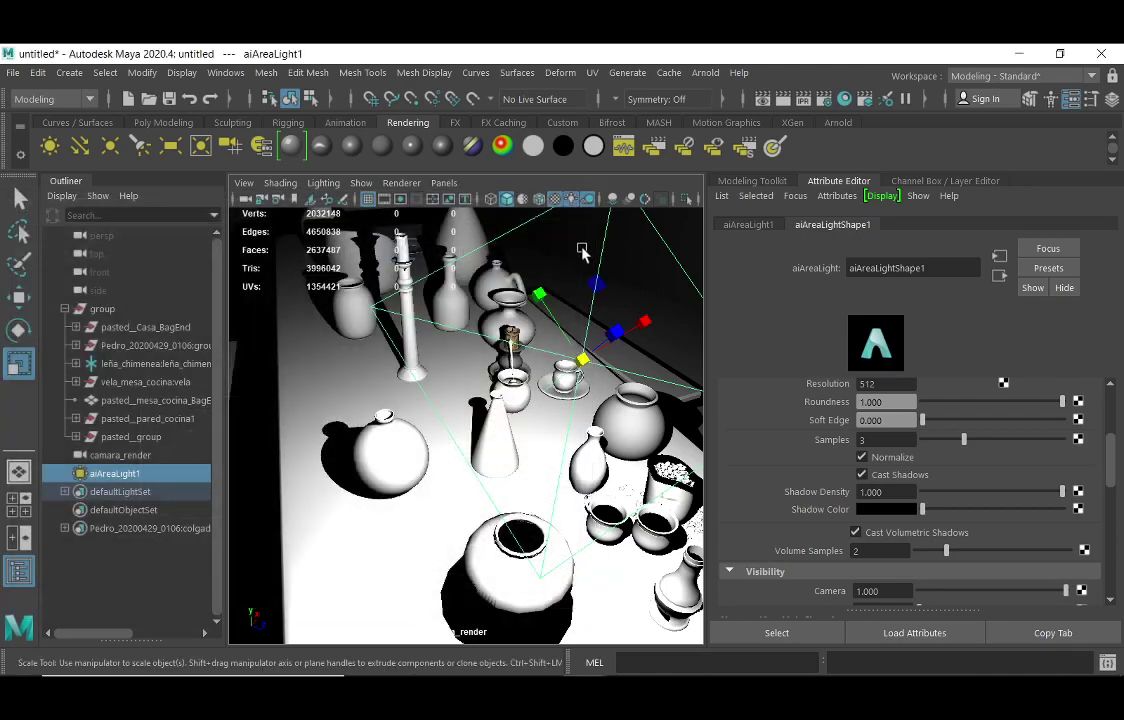
Review the available image size presets in the Render Settings and close the settings window
left_click(826, 106)
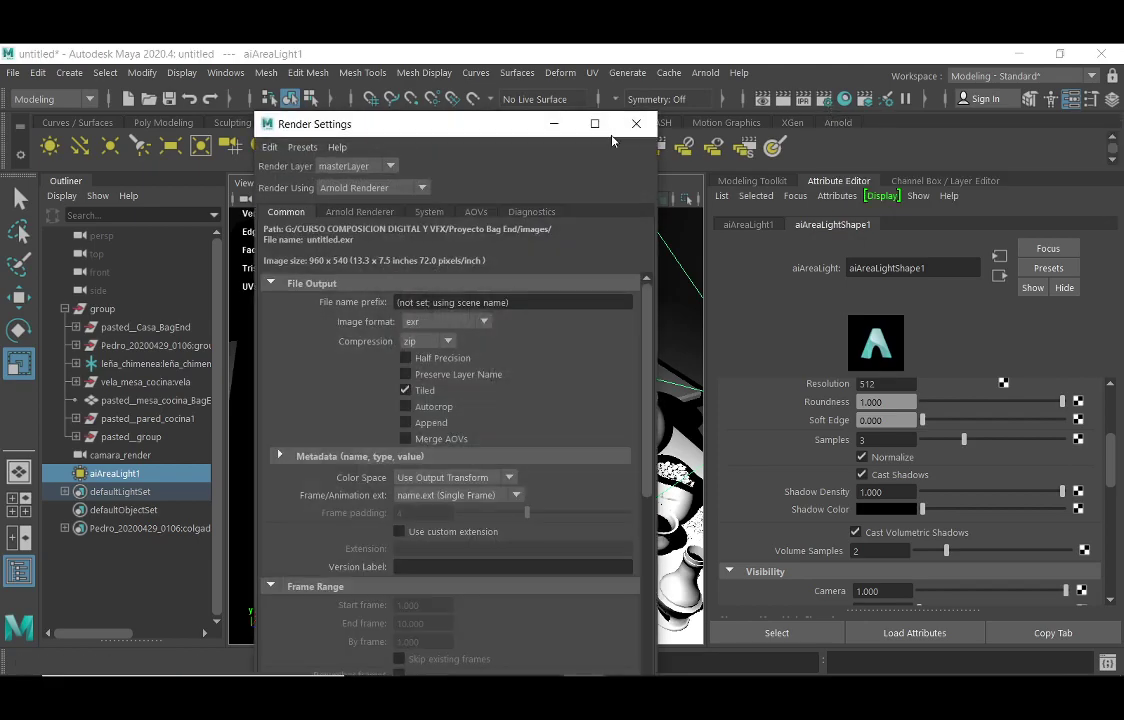
left_click_drag(443, 130, 497, 104)
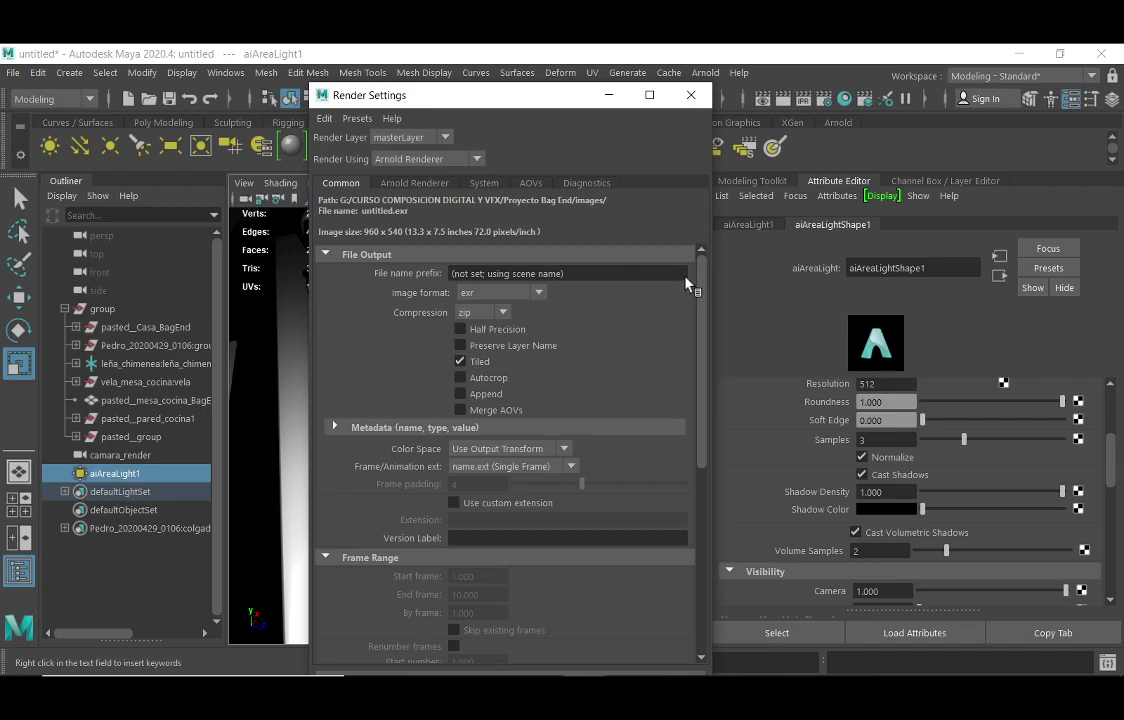
left_click_drag(703, 278, 681, 468)
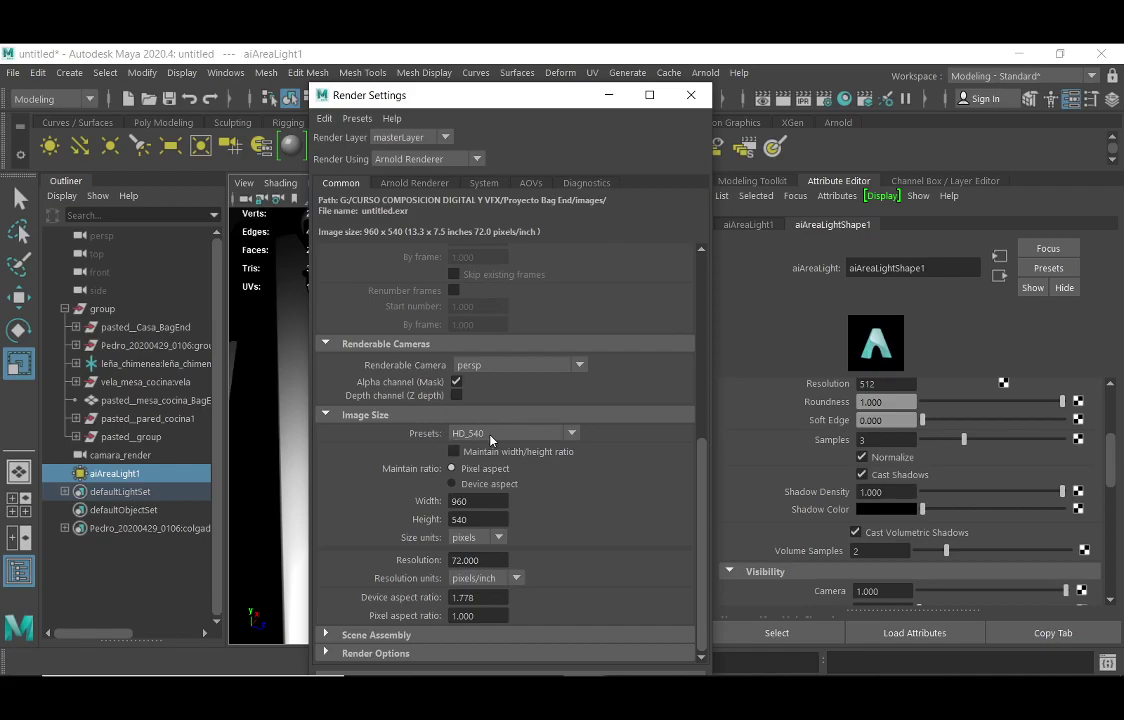
left_click(573, 435)
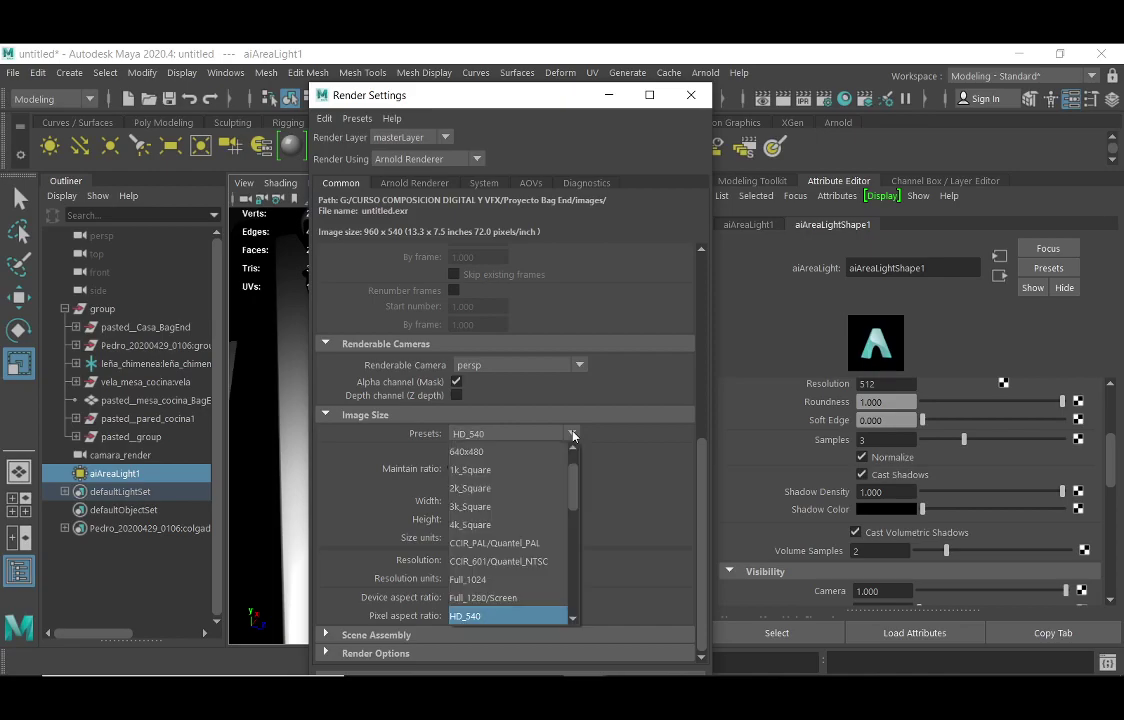
scroll(577, 490, "down", 1)
scroll(577, 490, "down", 4)
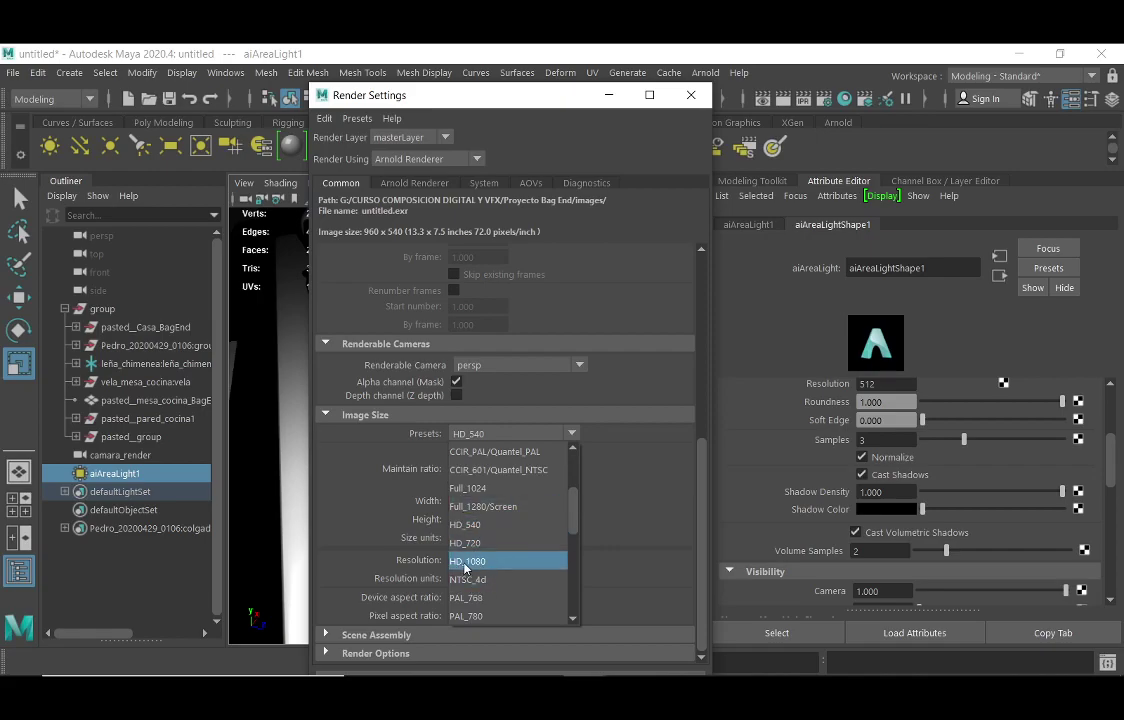
scroll(578, 487, "up", 7)
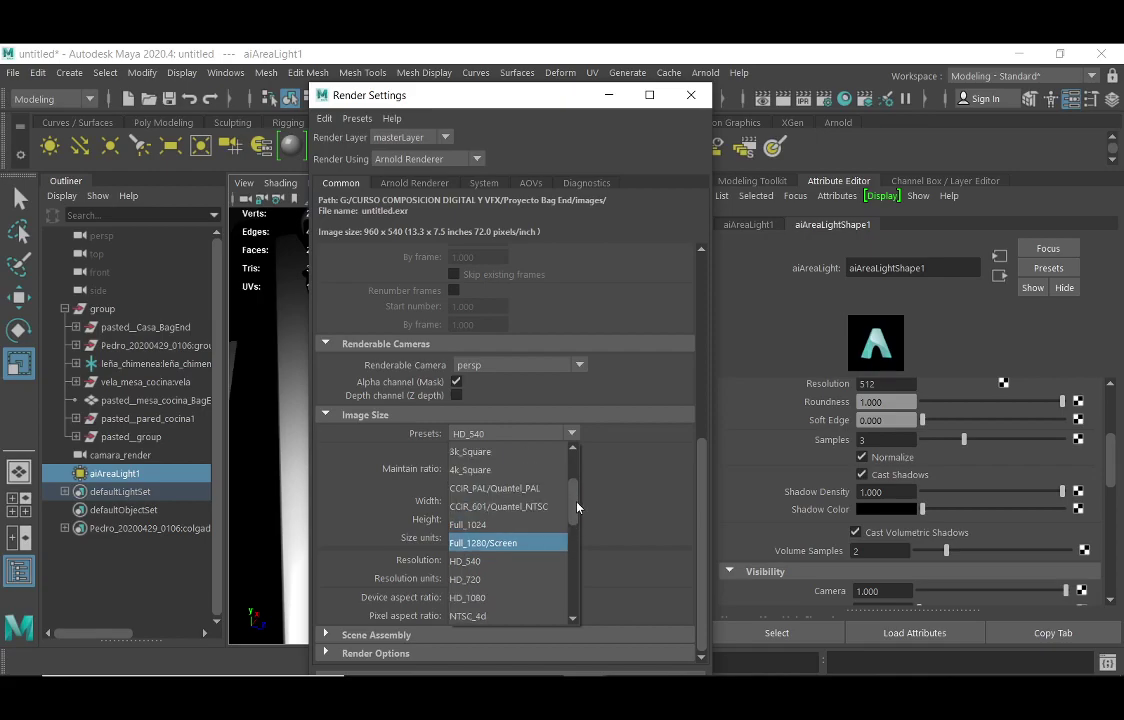
scroll(578, 487, "down", 5)
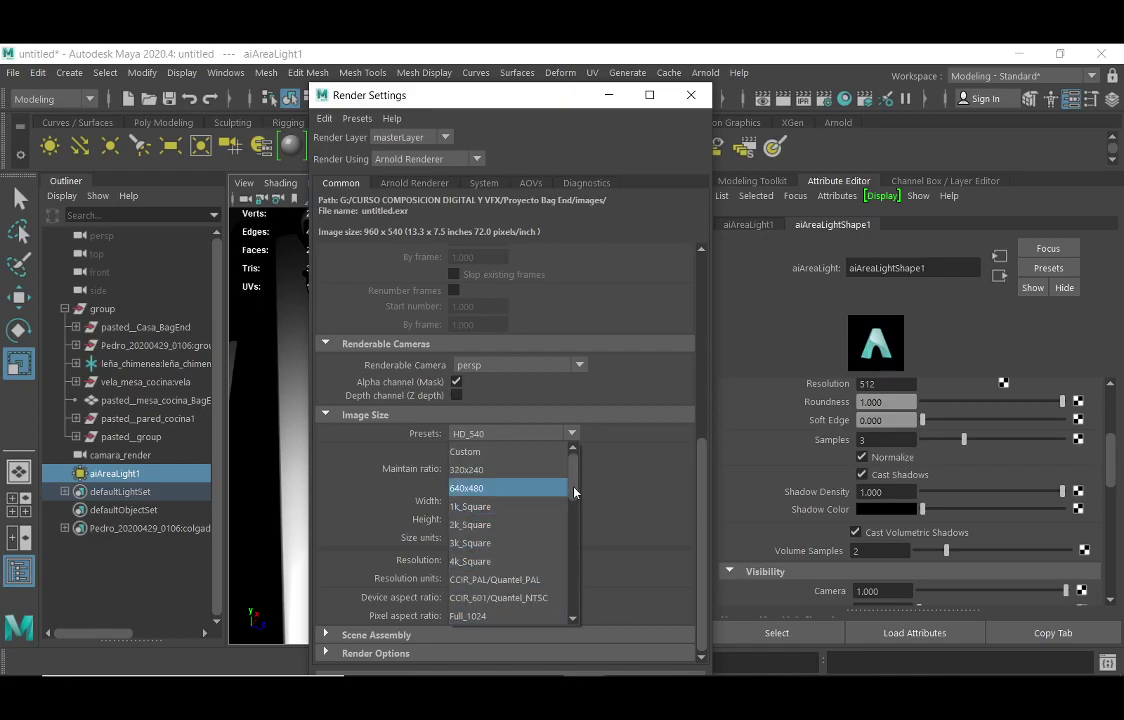
mouse_move(576, 514)
left_mouse_down()
mouse_move(576, 548)
mouse_move(578, 528)
left_mouse_up()
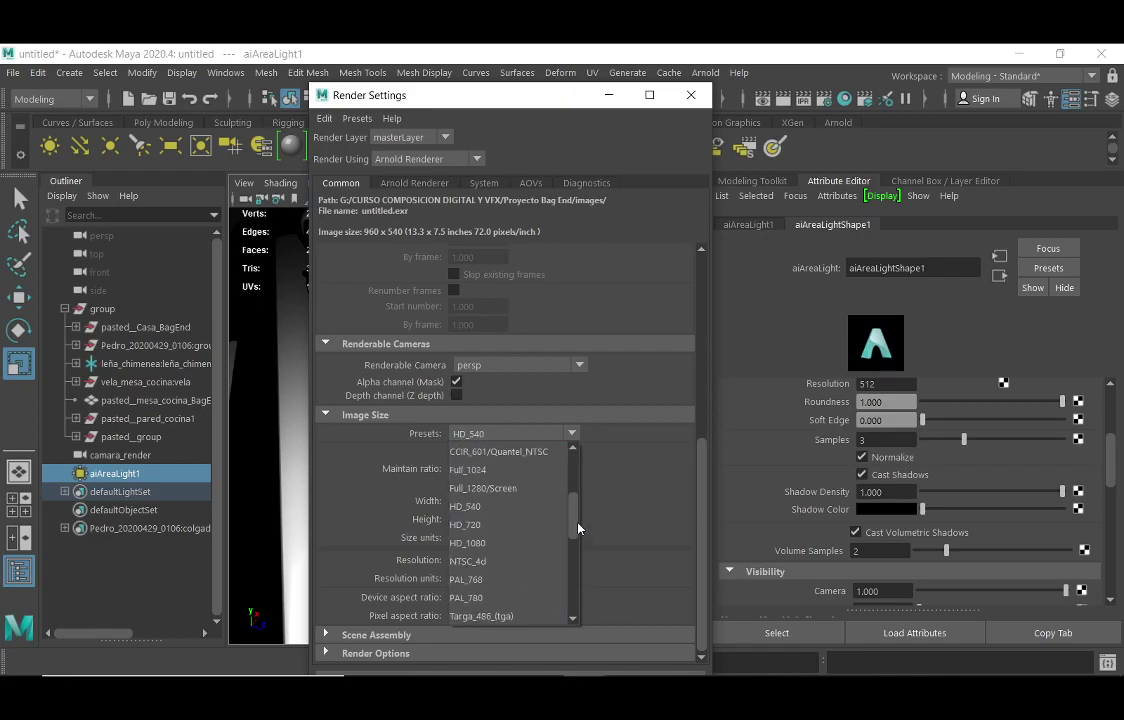
scroll(489, 563, "up", 1)
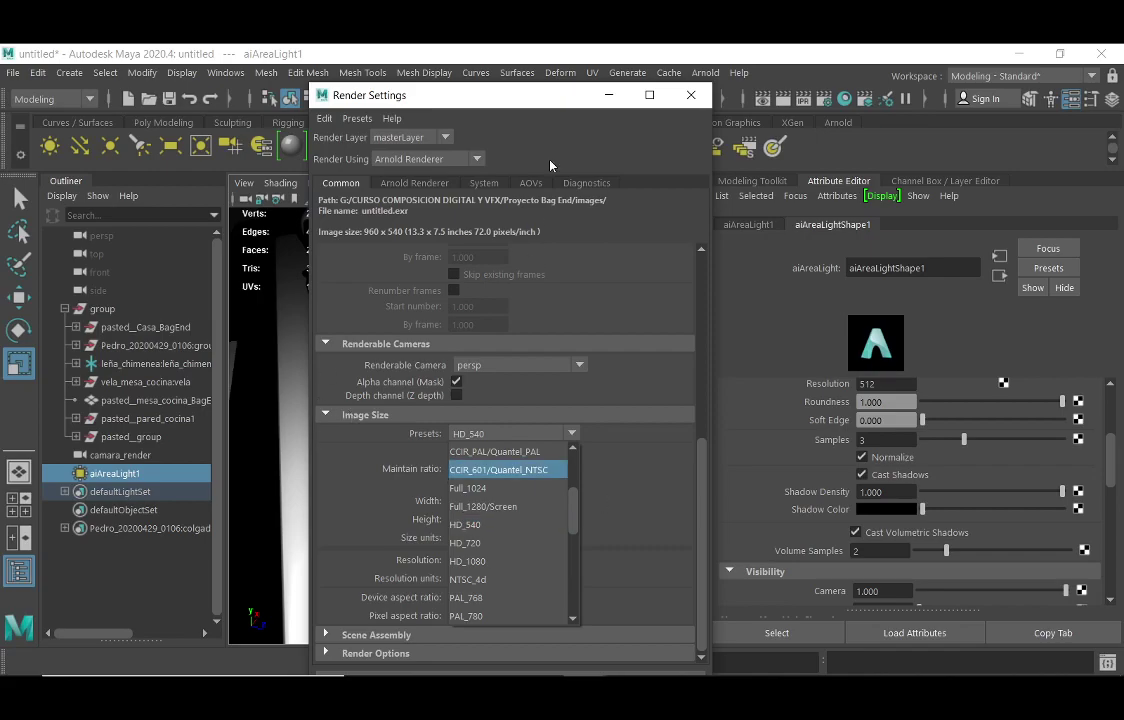
left_click(608, 90)
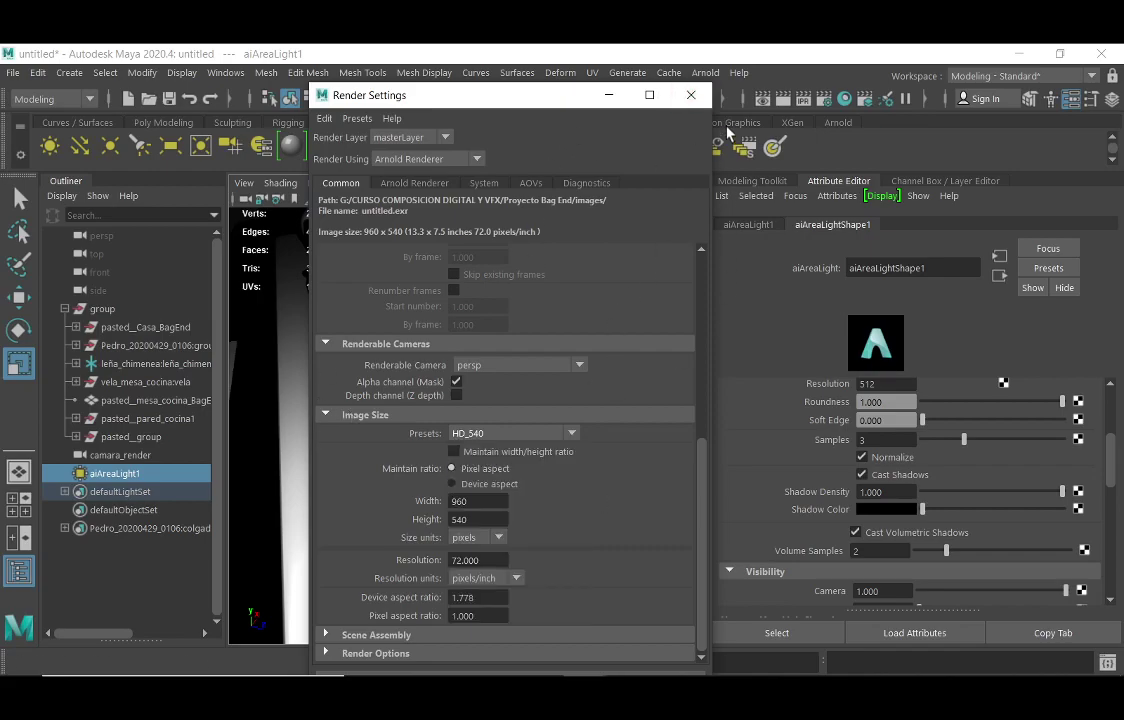
left_click(692, 95)
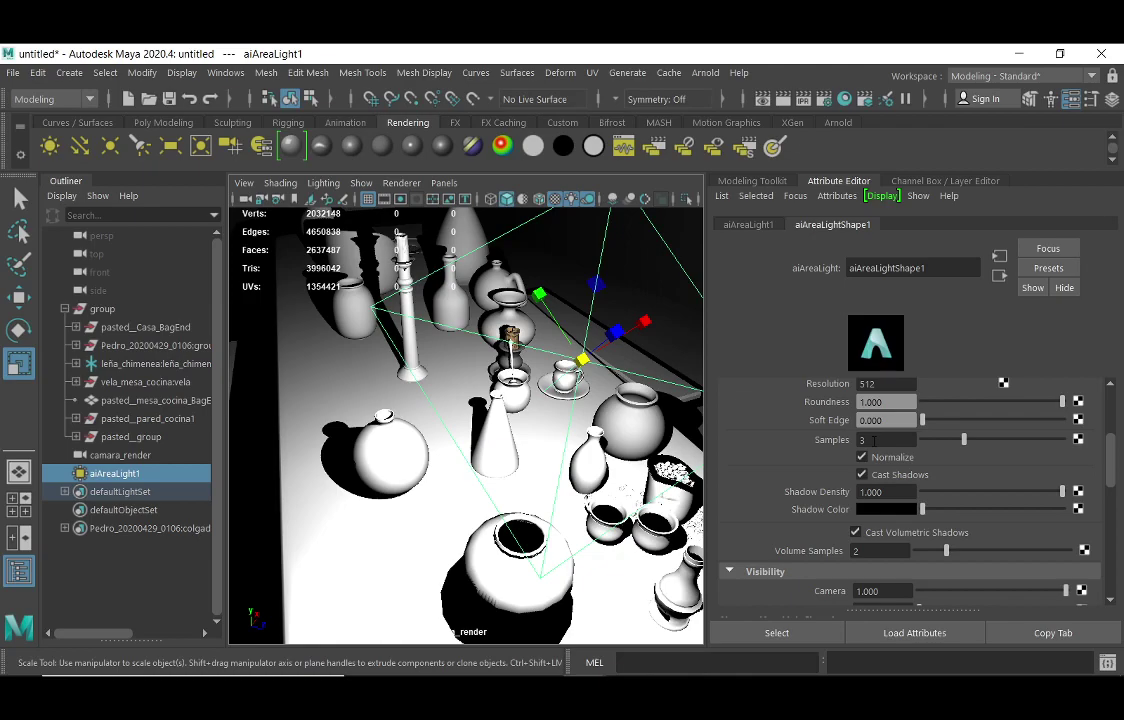
Set the area light's Samples to 0 and render the scene with Arnold
left_click(874, 440)
type("0")
key("Return")
left_click(708, 72)
left_click(727, 108)
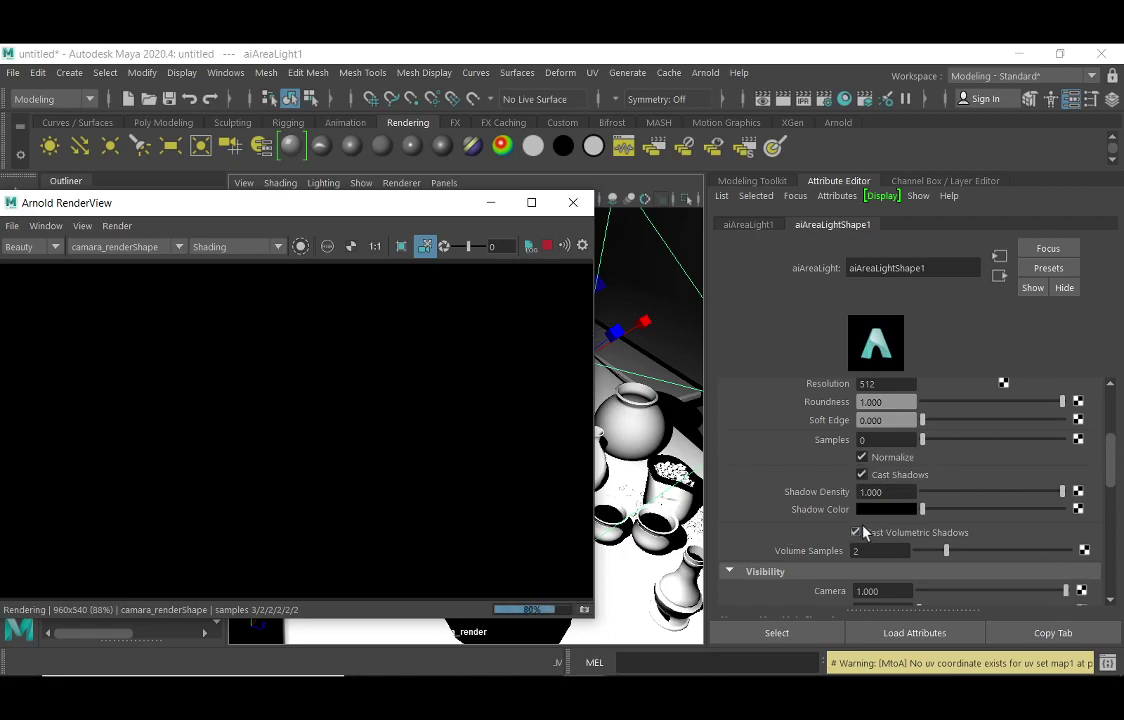
Set the area light's Samples to 1
left_click(895, 440)
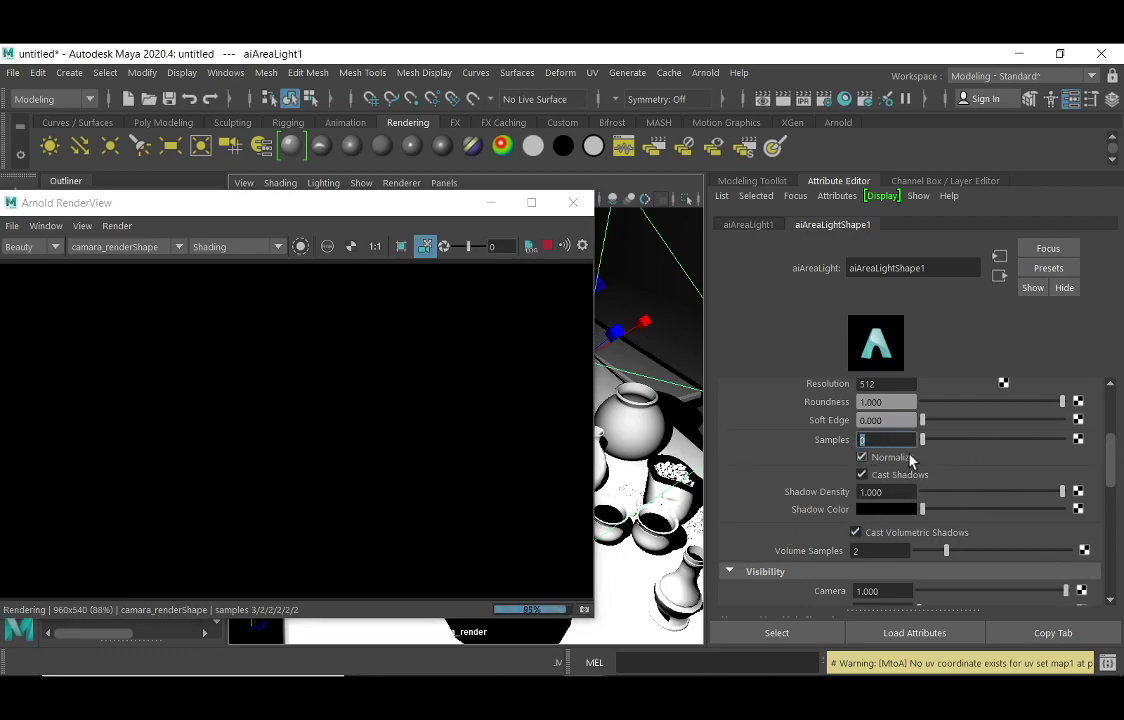
type("1")
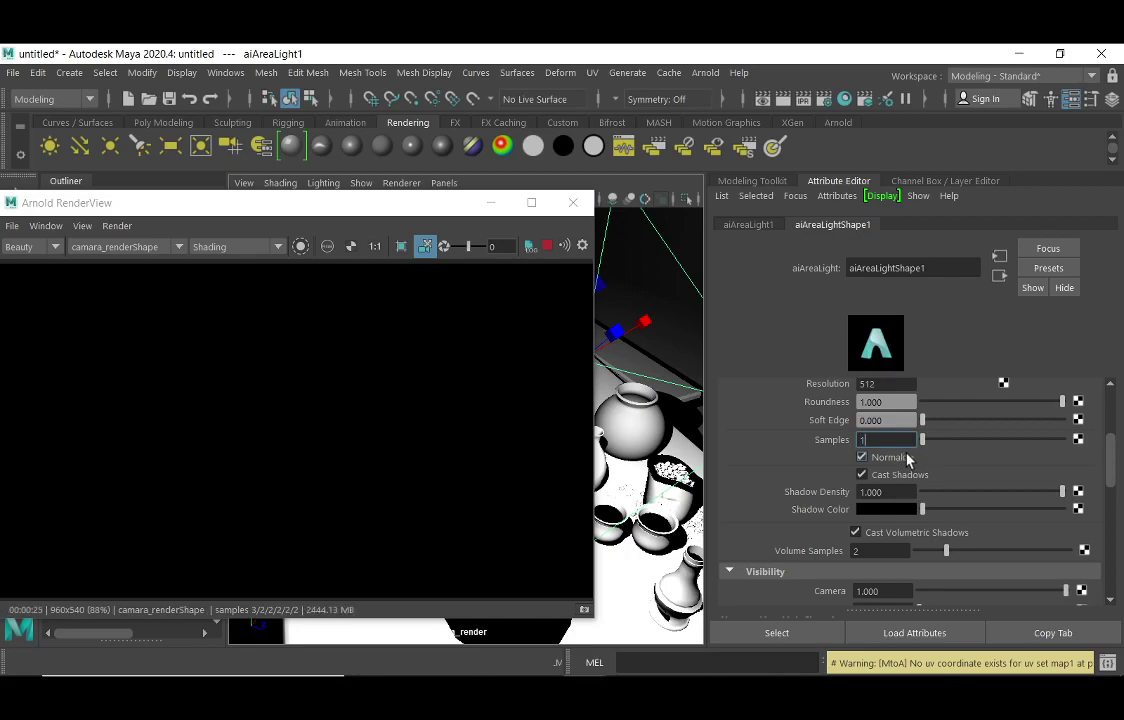
key("Return")
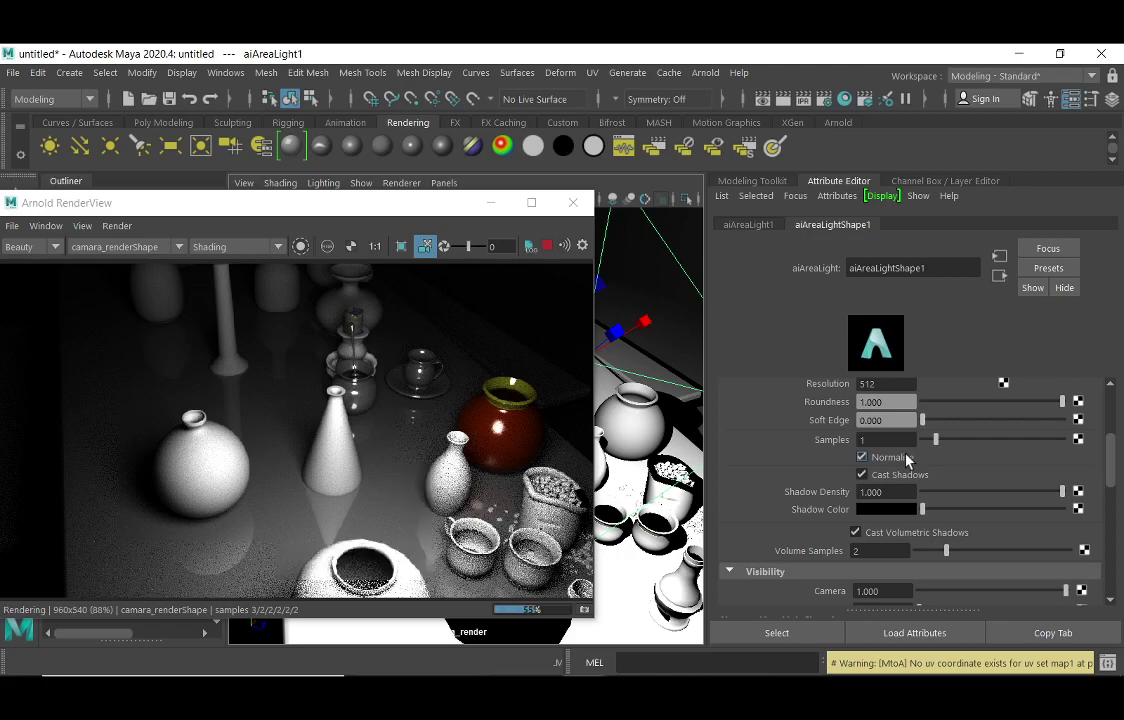
Set the area light's Diffuse visibility to 0 while keeping Transmission at 0, and check the updated Arnold render
mouse_move(1100, 674)
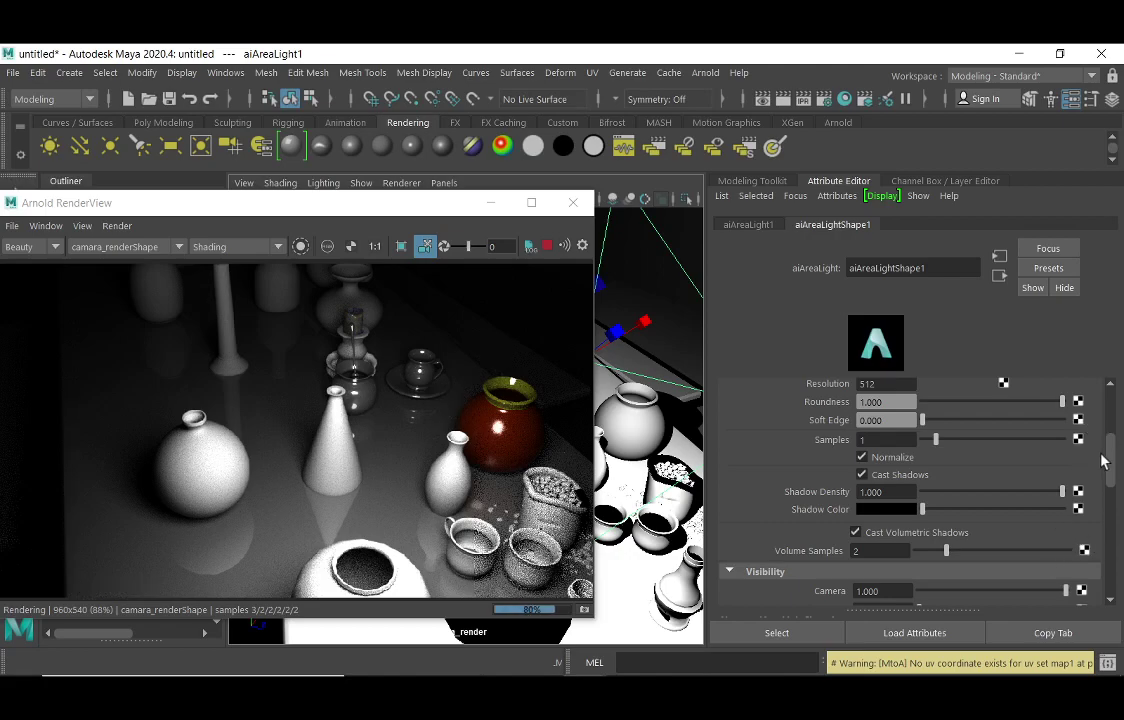
scroll(1116, 460, "down", 2)
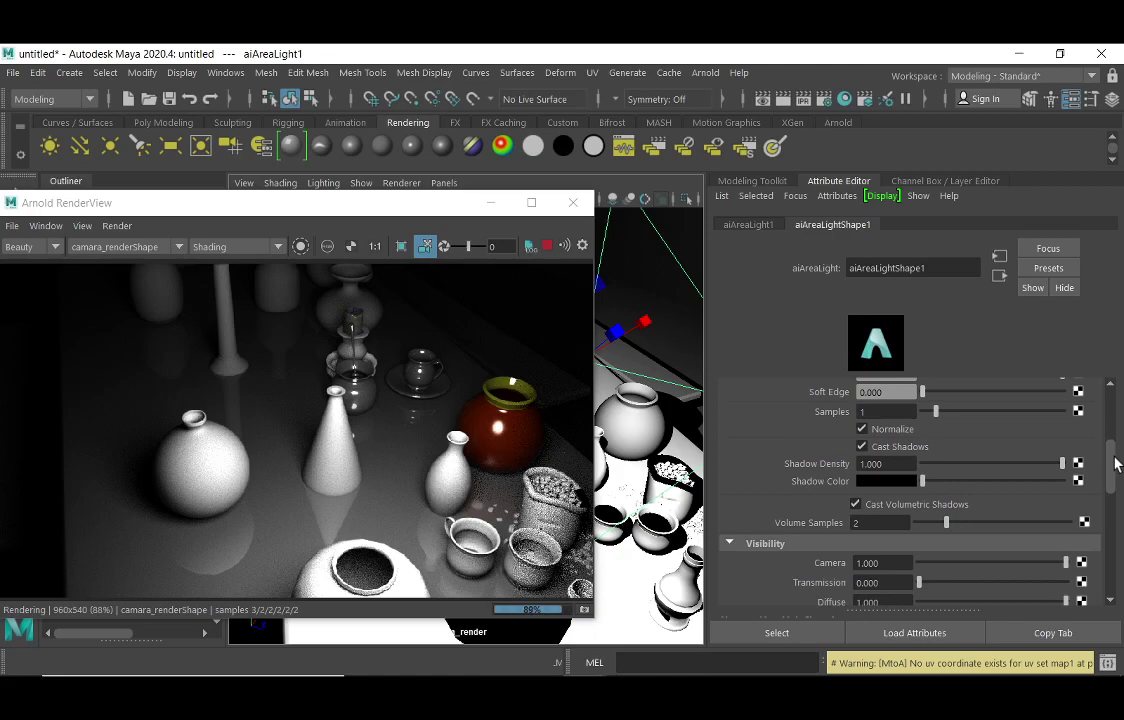
scroll(1116, 462, "up", 2)
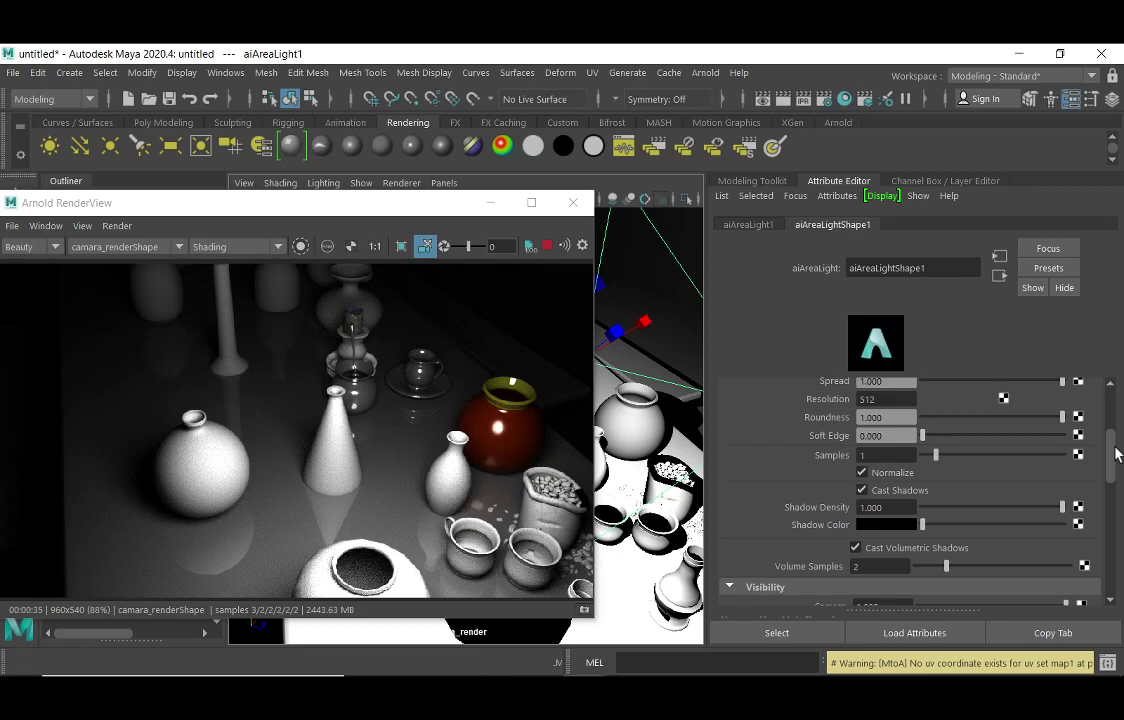
left_click_drag(1116, 453, 1118, 493)
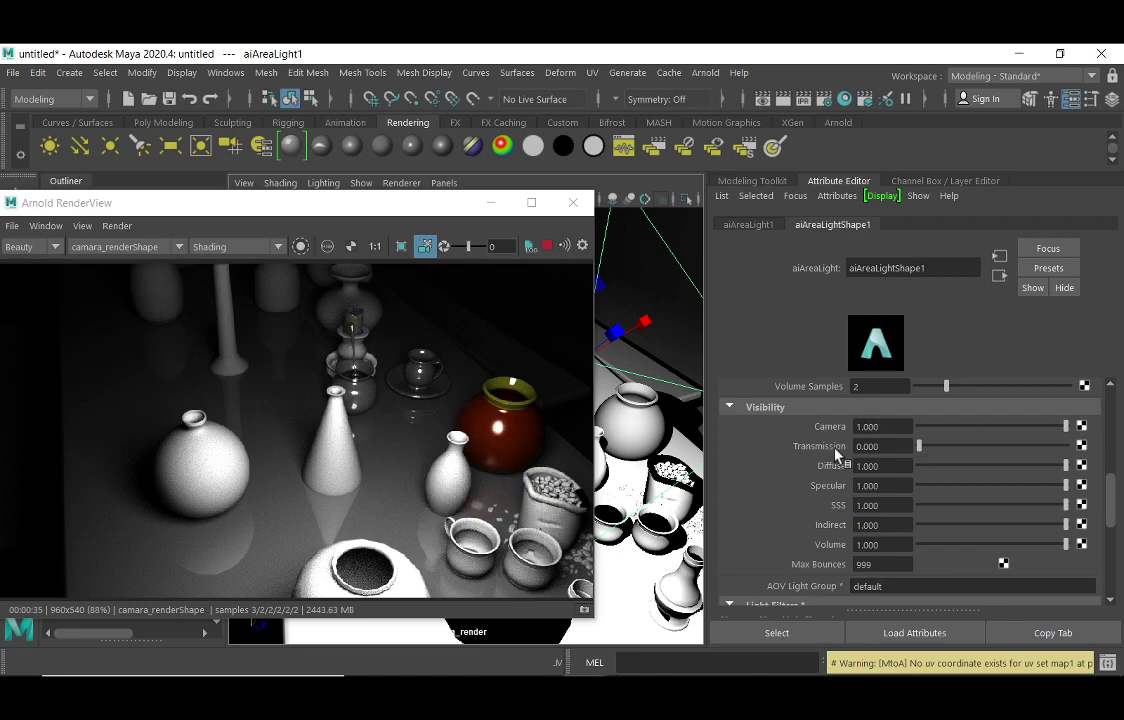
mouse_move(919, 446)
left_mouse_down()
mouse_move(1049, 442)
mouse_move(920, 448)
left_mouse_up()
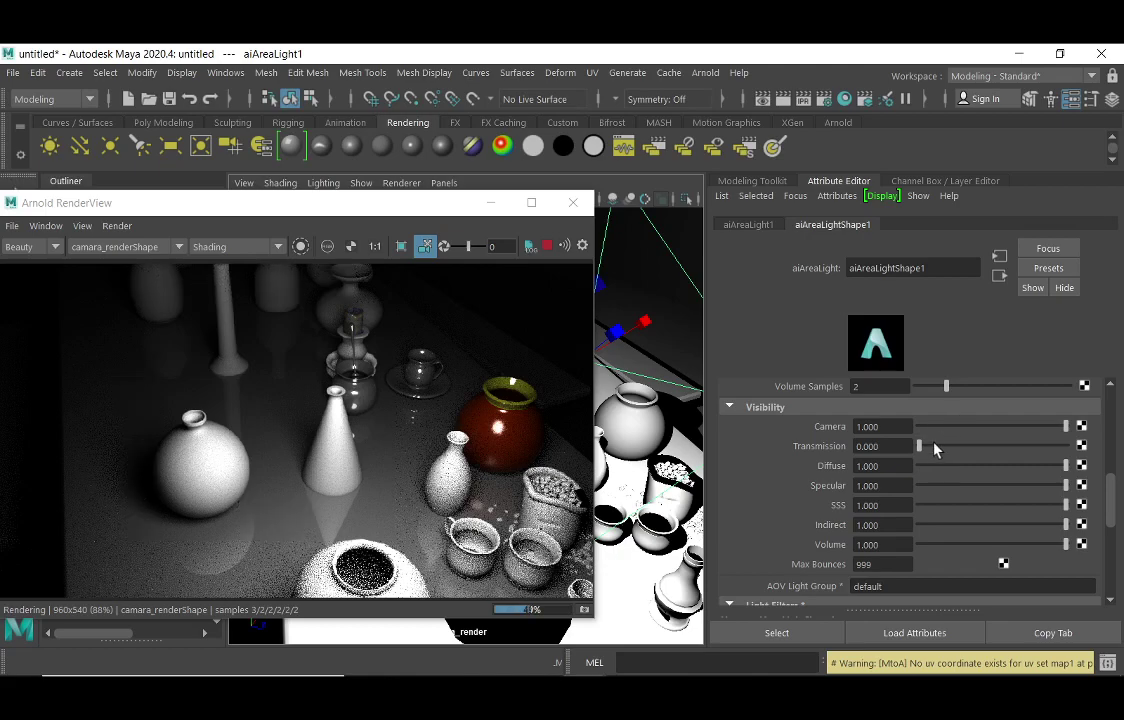
left_click_drag(963, 465, 915, 468)
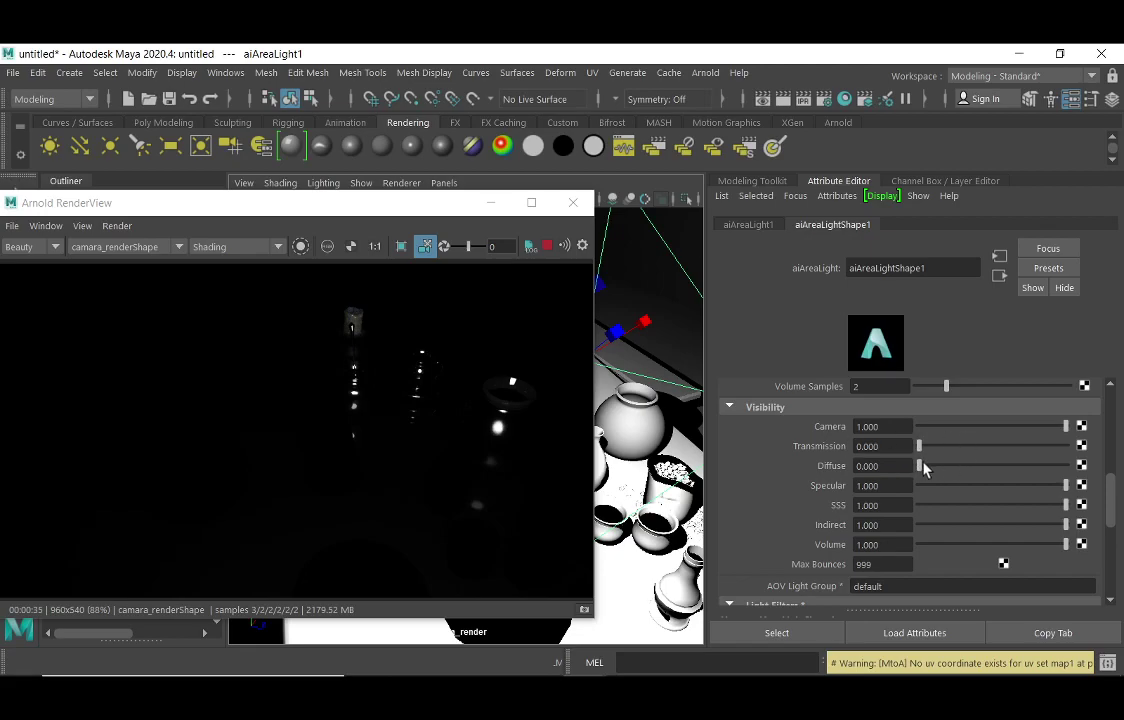
mouse_move(918, 470)
left_mouse_down()
mouse_move(941, 470)
mouse_move(918, 477)
left_mouse_up()
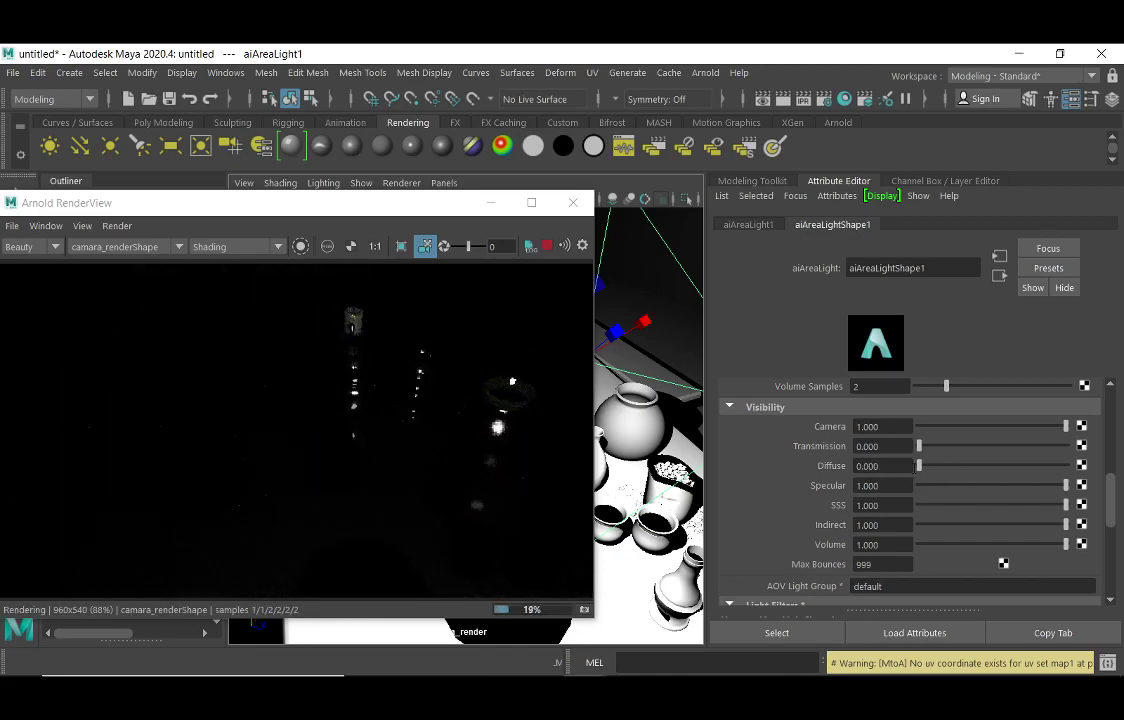
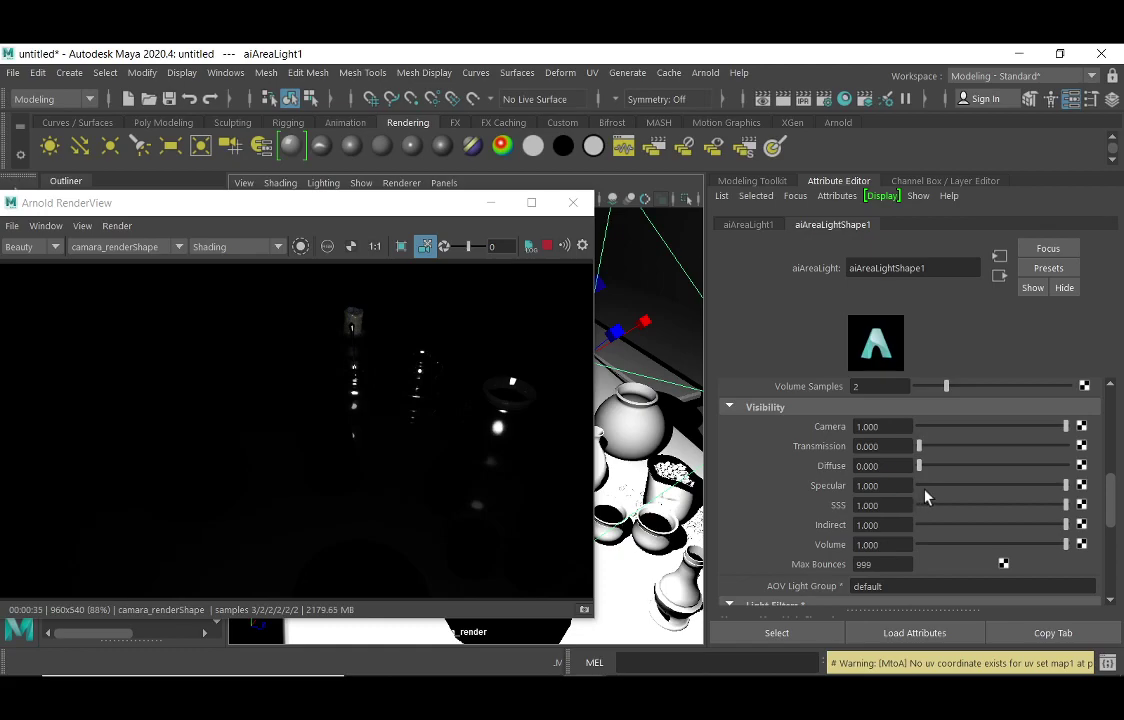
Try adjusting the area light's Specular and Indirect visibility, and undo the last change
left_click_drag(1065, 486, 1118, 494)
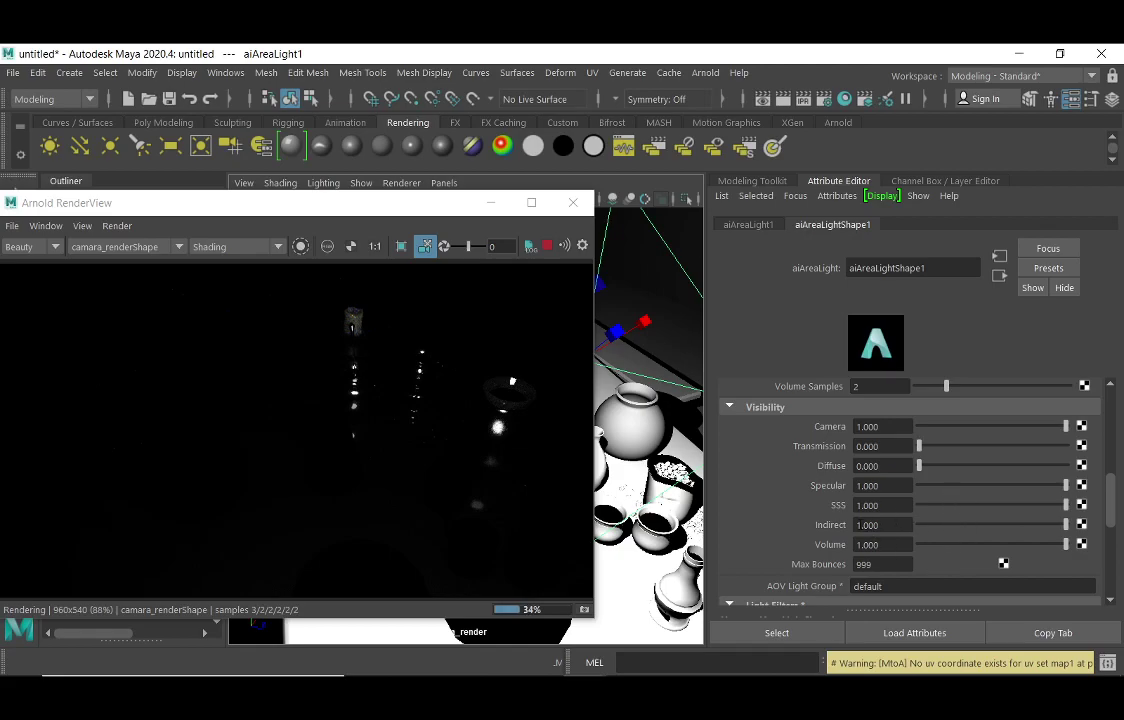
left_click_drag(1040, 533, 857, 535)
key("ctrl+z")
Examine the area light's Max Bounces, AOV Light Group and Light Filters settings
scroll(983, 458, "down", 3)
scroll(984, 452, "up", 3)
scroll(984, 452, "up", 2)
scroll(982, 458, "down", 5)
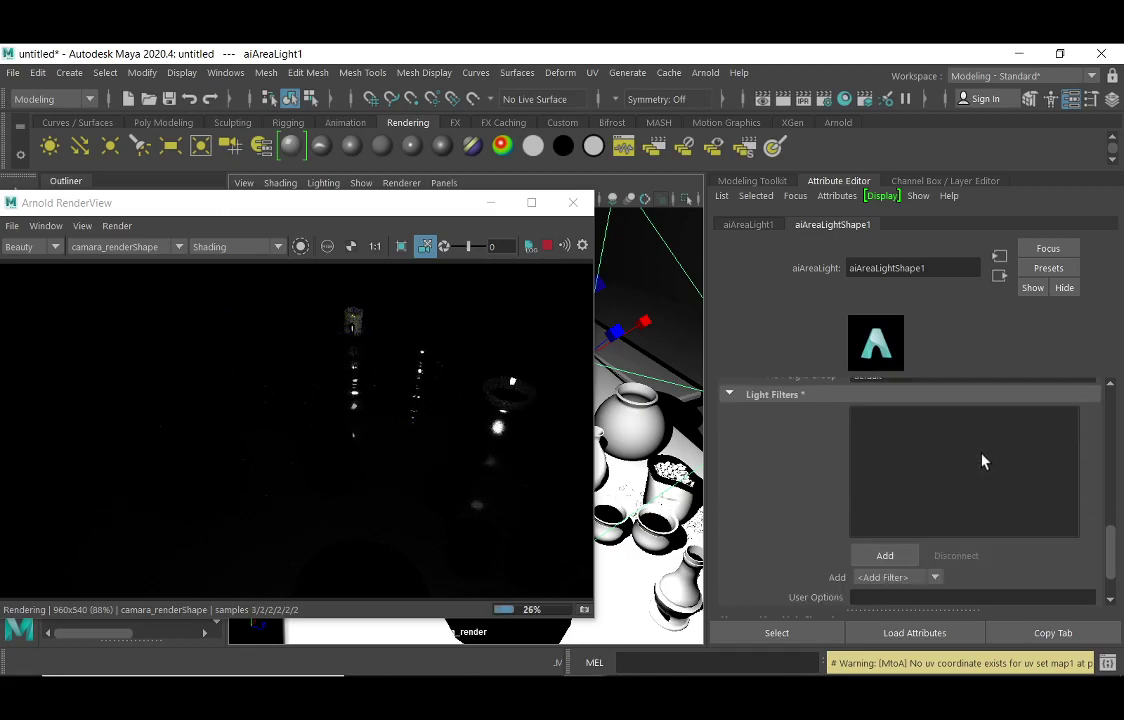
scroll(981, 459, "up", 3)
scroll(983, 461, "down", 2)
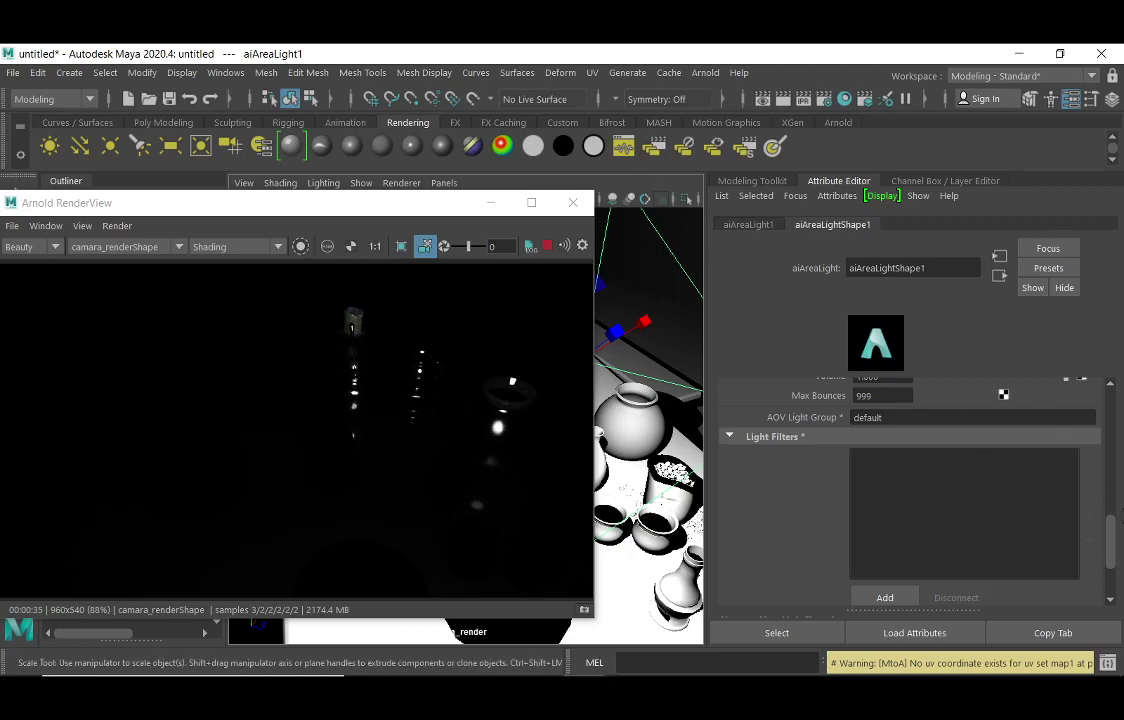
Set the area light's Diffuse visibility back to 1 and close the Arnold render window
left_click_drag(1113, 527, 1117, 480)
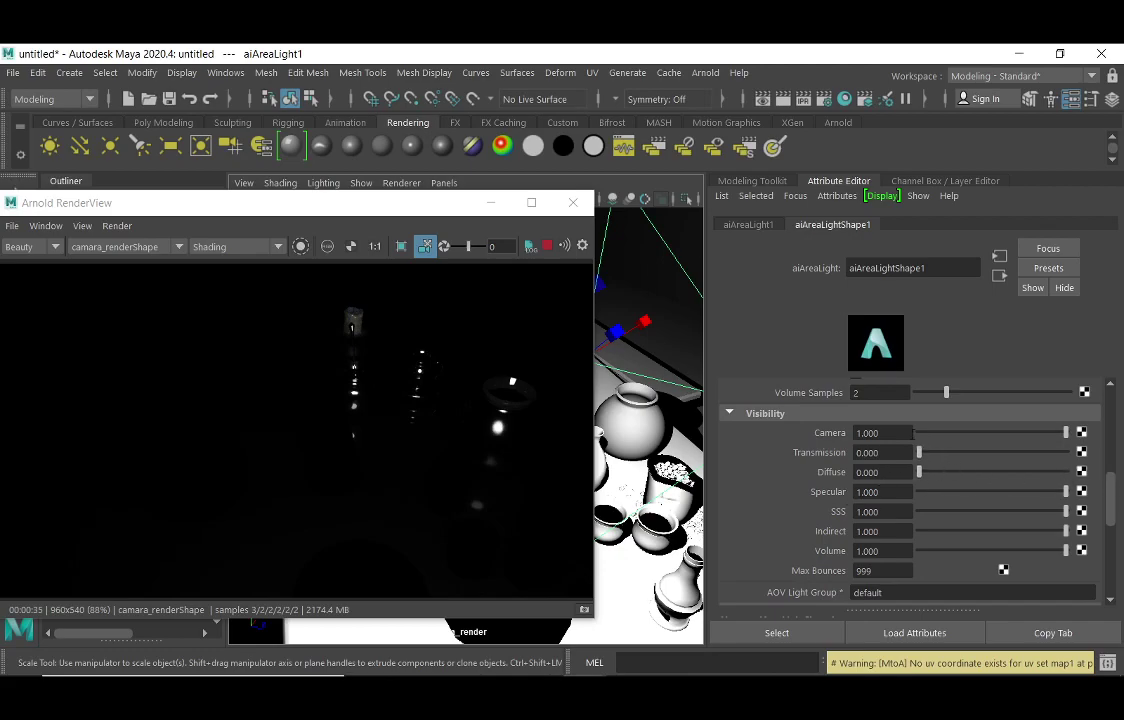
left_click_drag(935, 480, 1068, 476)
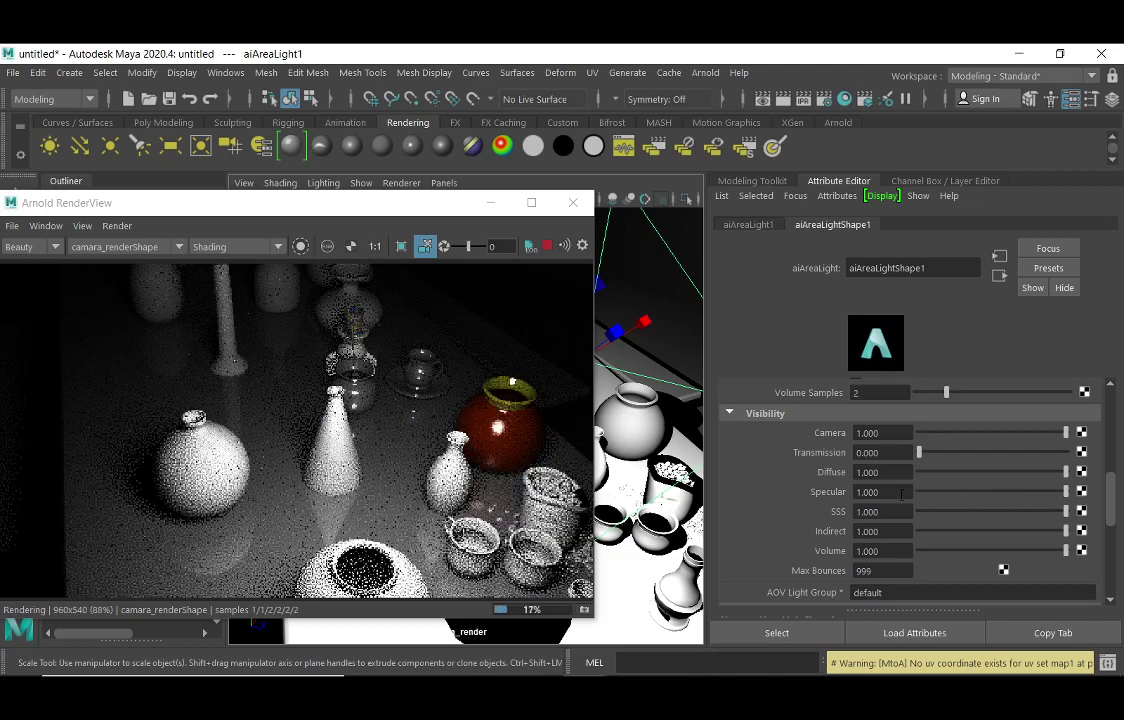
left_click(1074, 492)
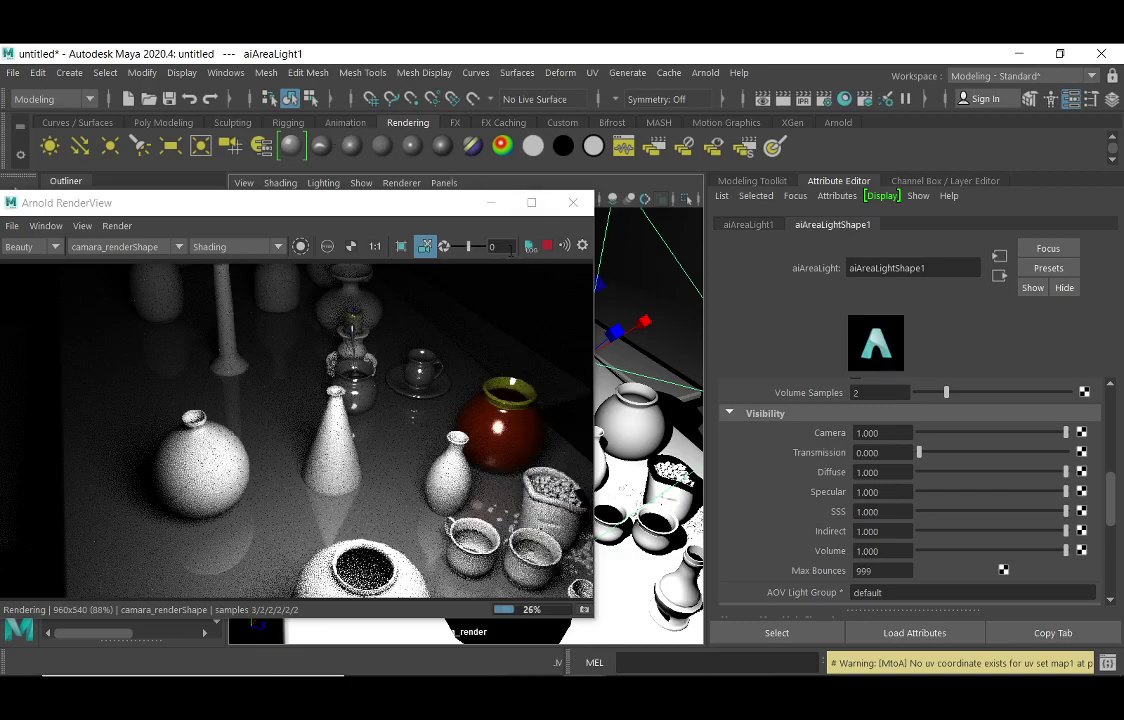
left_click(573, 202)
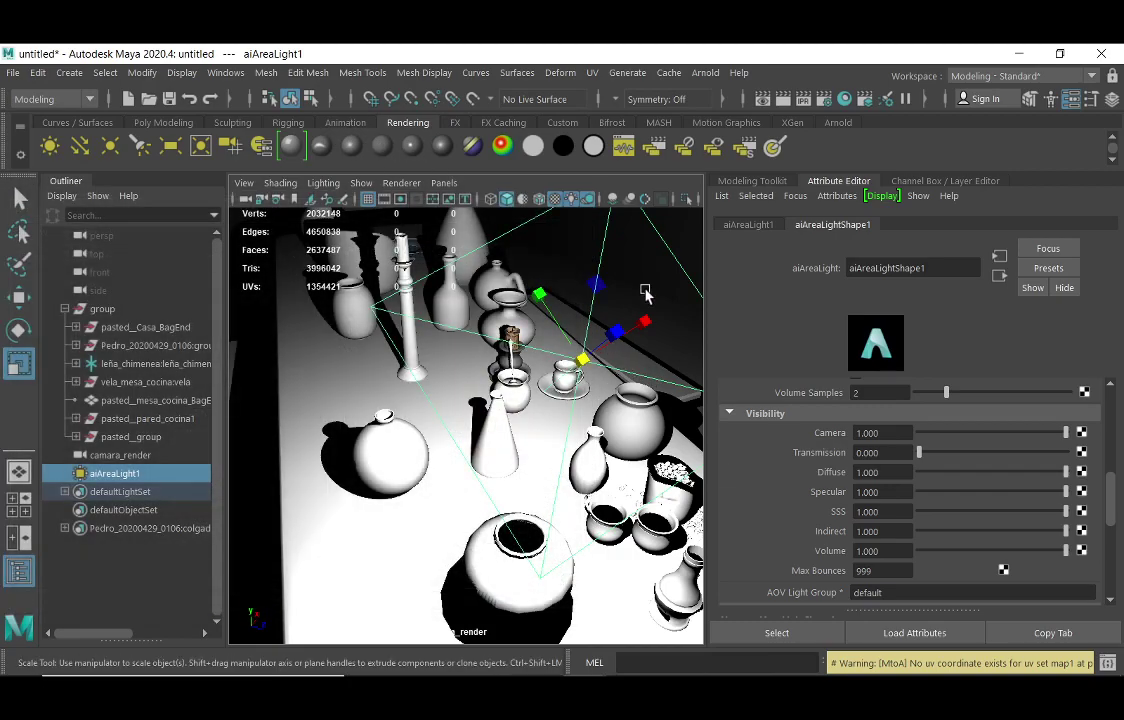
Reframe the scene to show the area light above the kitchen table, and switch to the Select tool
left_click_drag(645, 292, 581, 332, "alt")
right_click_drag(581, 332, 363, 395, "alt")
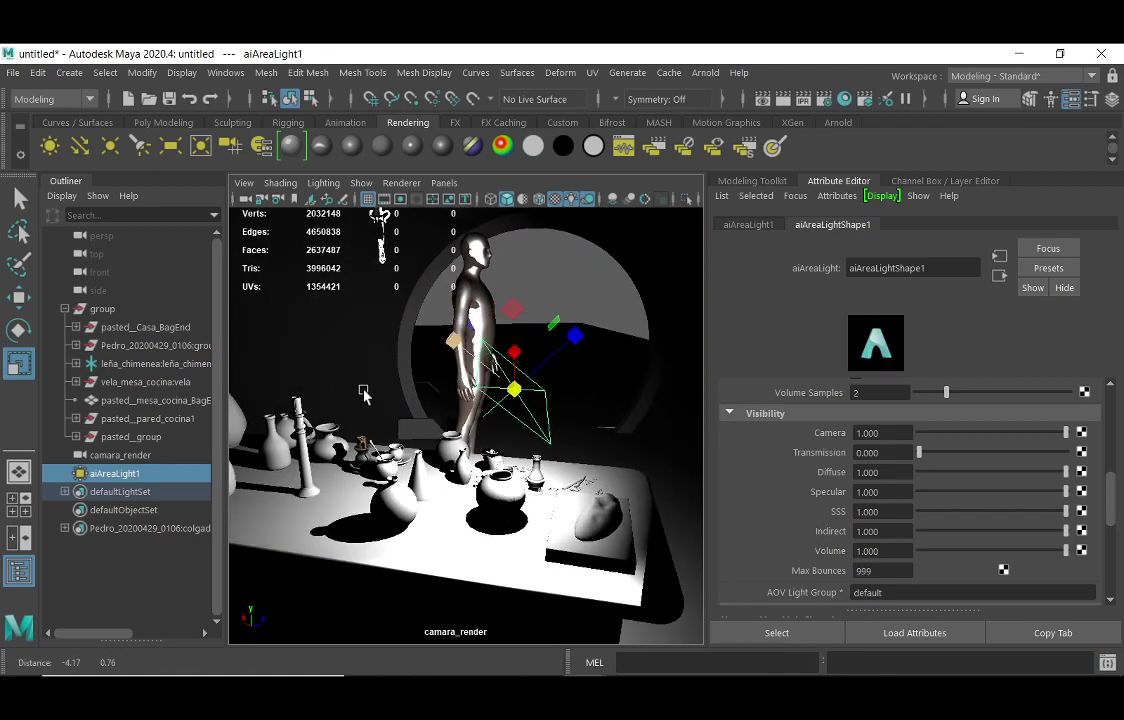
left_click_drag(363, 395, 516, 388, "alt")
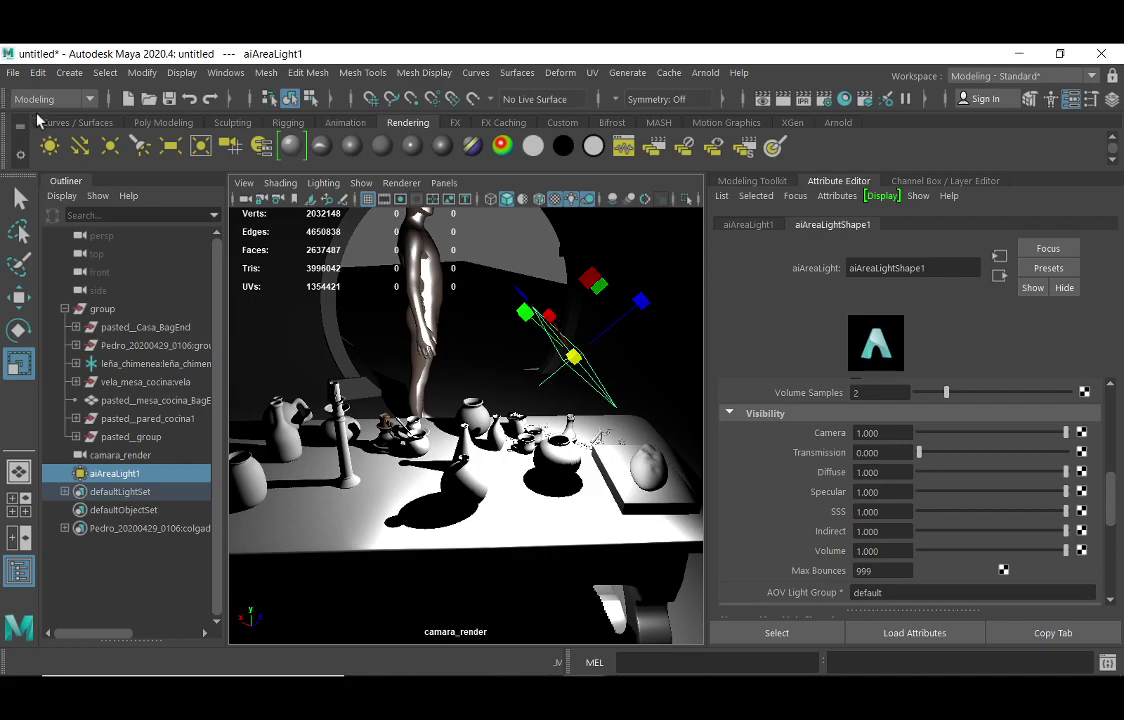
left_click(19, 198)
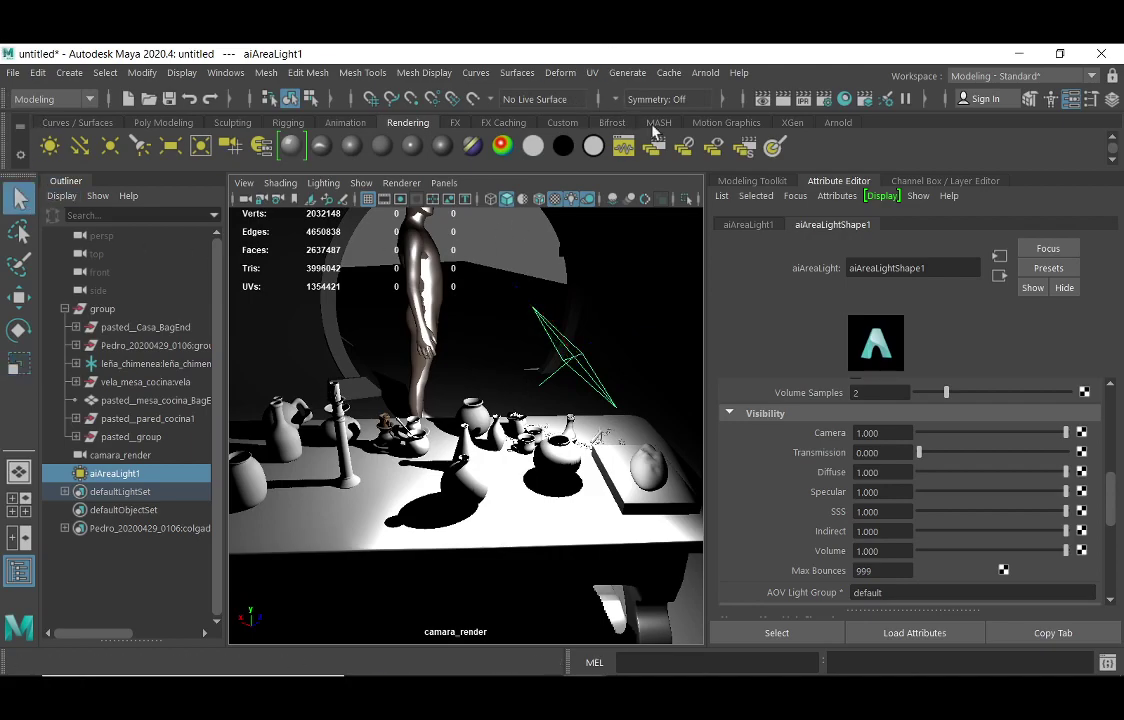
Open the Arnold Renderer settings and show the shader choices for the Environment's Atmosphere
left_click(826, 106)
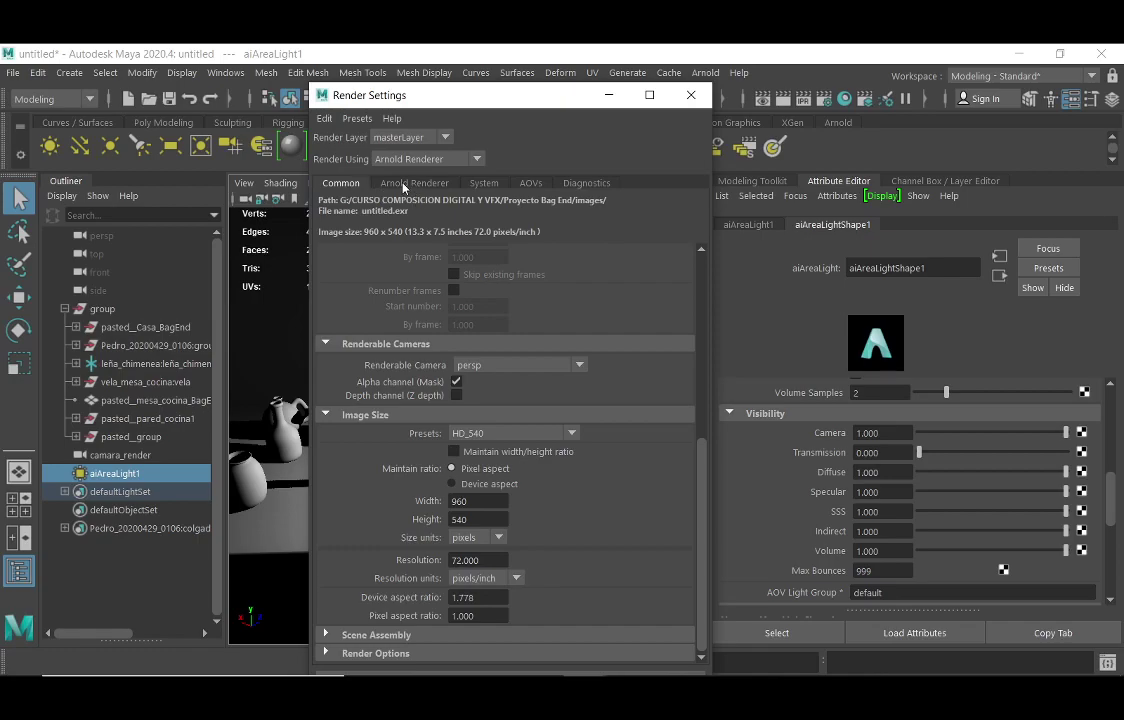
left_click(411, 184)
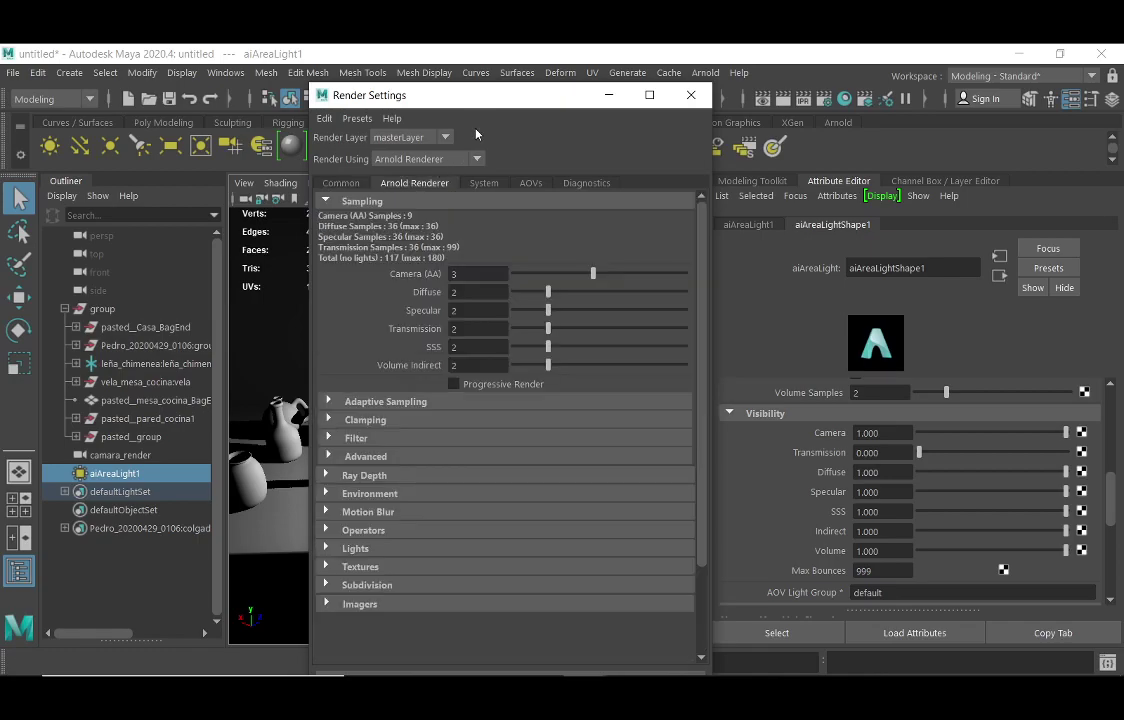
left_click(324, 494)
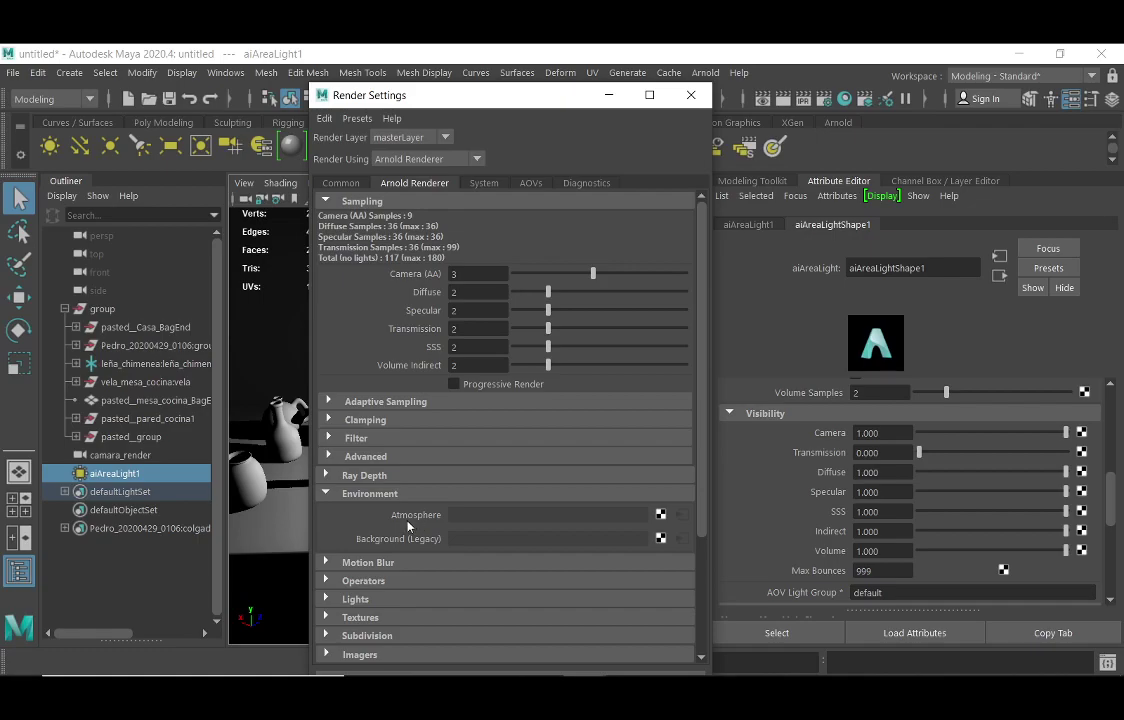
left_click(660, 516)
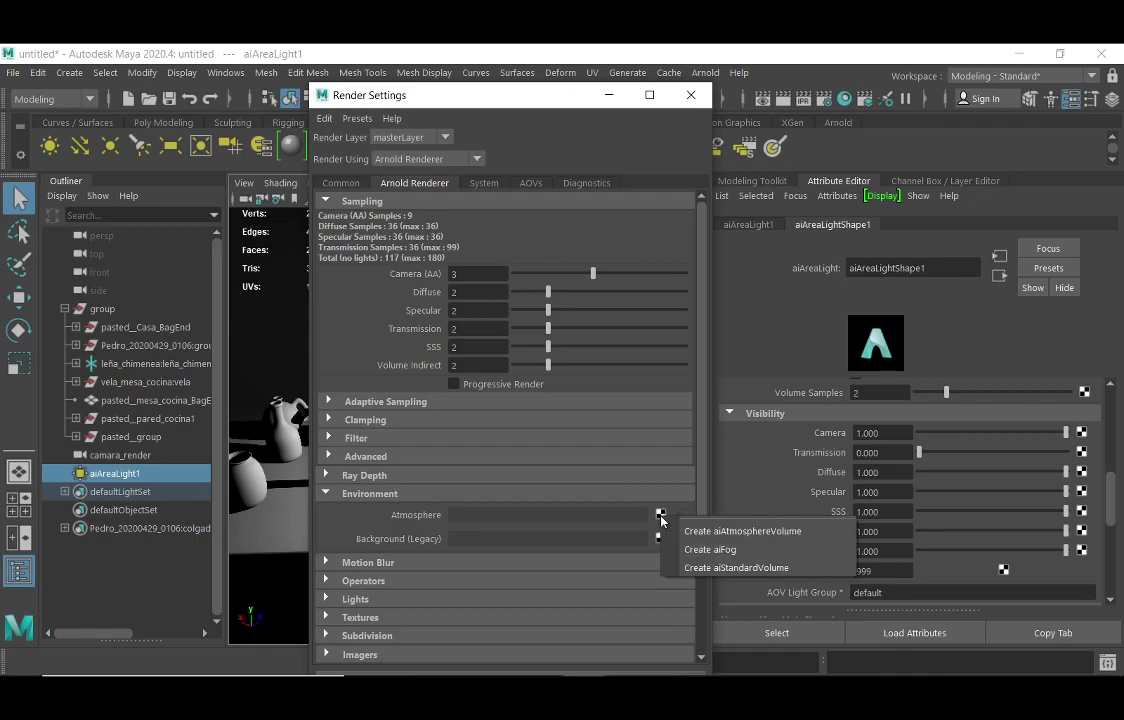
mouse_move(595, 675)
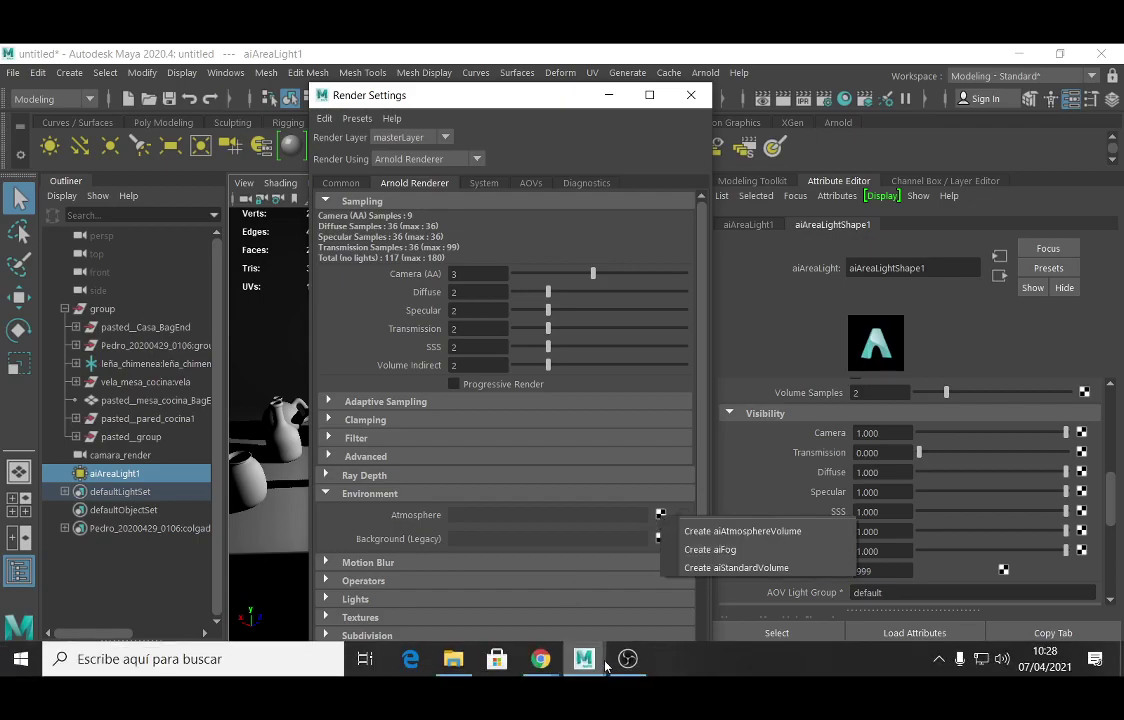
left_click(628, 660)
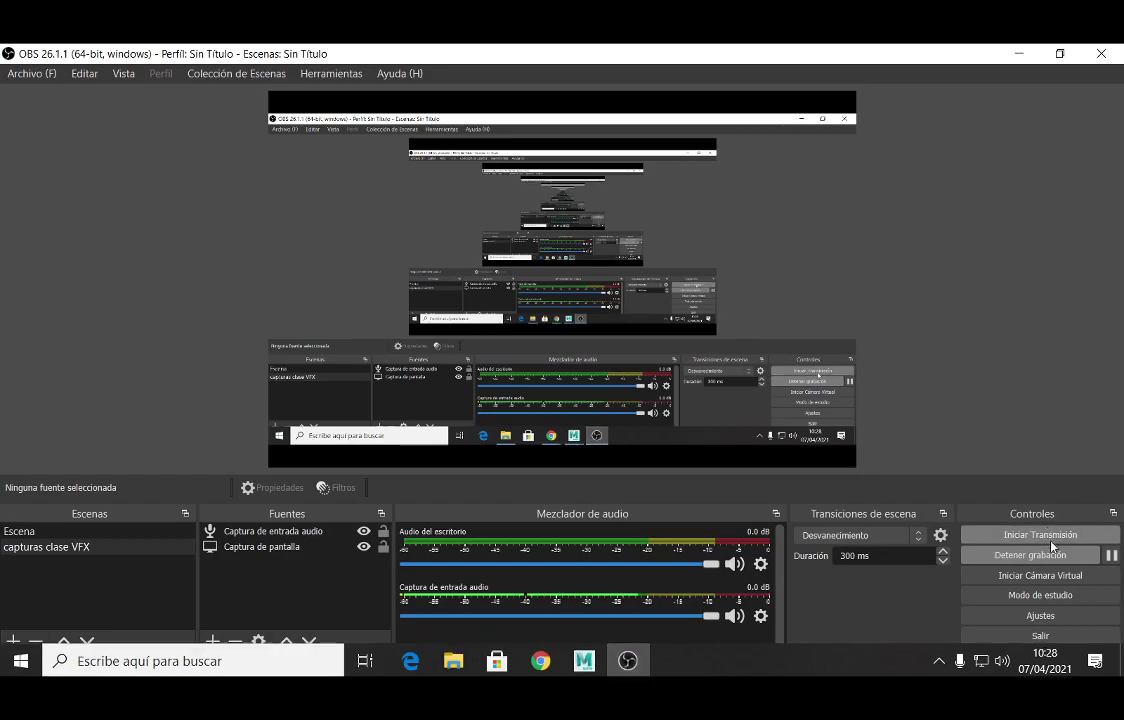